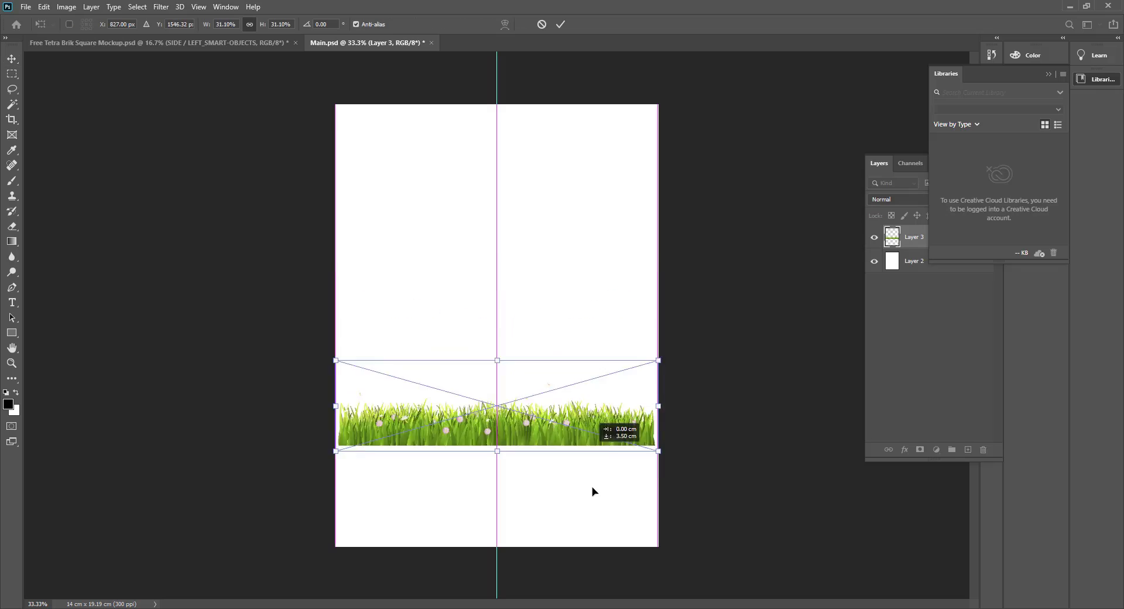
Scale the grass strip to about 44.8% and place it along the bottom edge of the canvas.
drag(659, 455, 794, 405)
drag(705, 495, 621, 505)
key(Return)
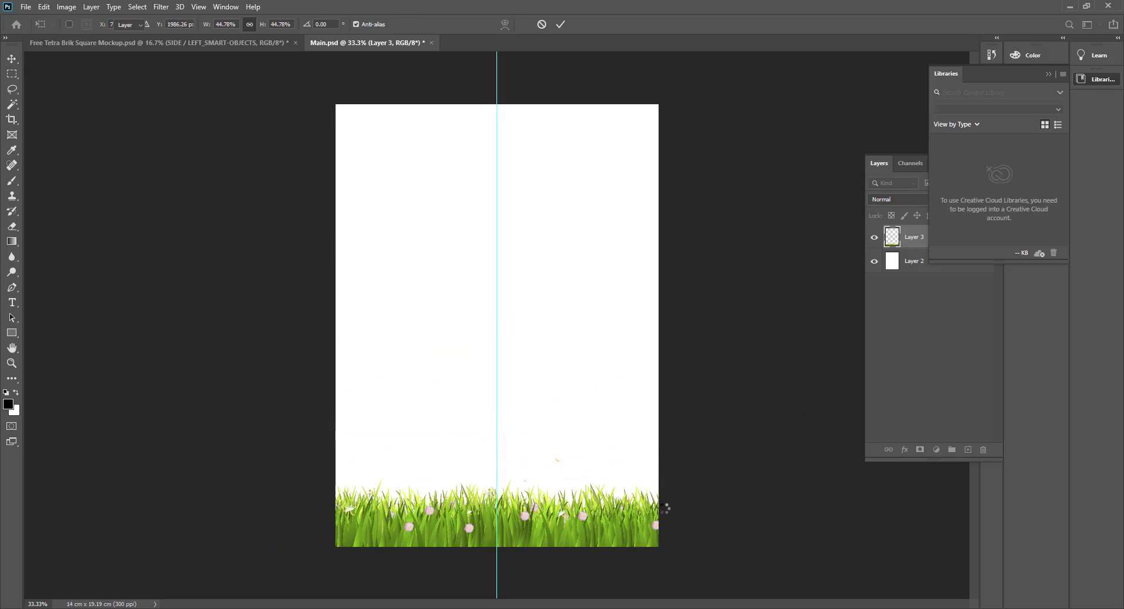
Replace the white background layer with a new red-filled layer at the back of the design.
key(ctrl+shift+n)
key(Return)
click(968, 405)
click(937, 238)
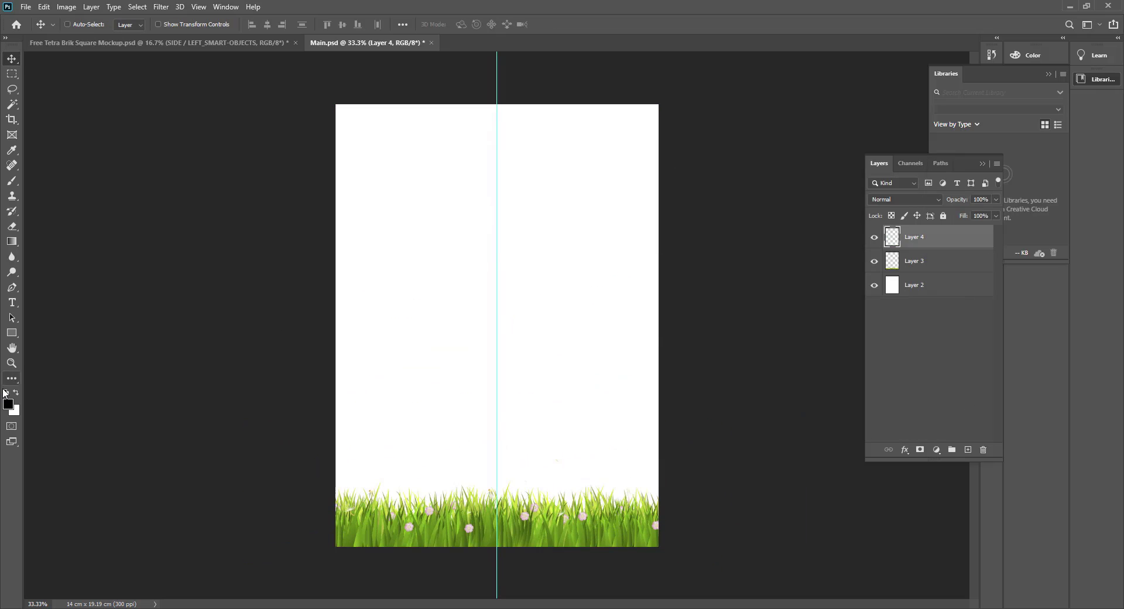
click(8, 404)
drag(894, 155, 897, 135)
key(Return)
key(alt+BackSpace)
key(ctrl+shift+[)
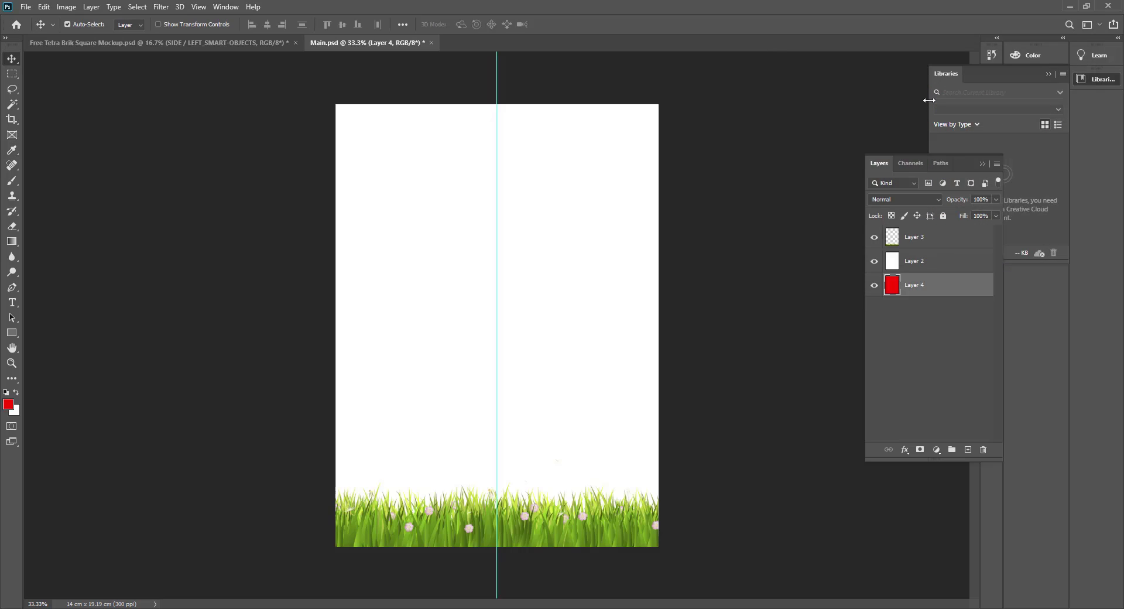
click(917, 270)
key(Delete)
Place the kisspng milk-splash image from the Milk Pack Design folder across the canvas, behind the grass.
click(726, 608)
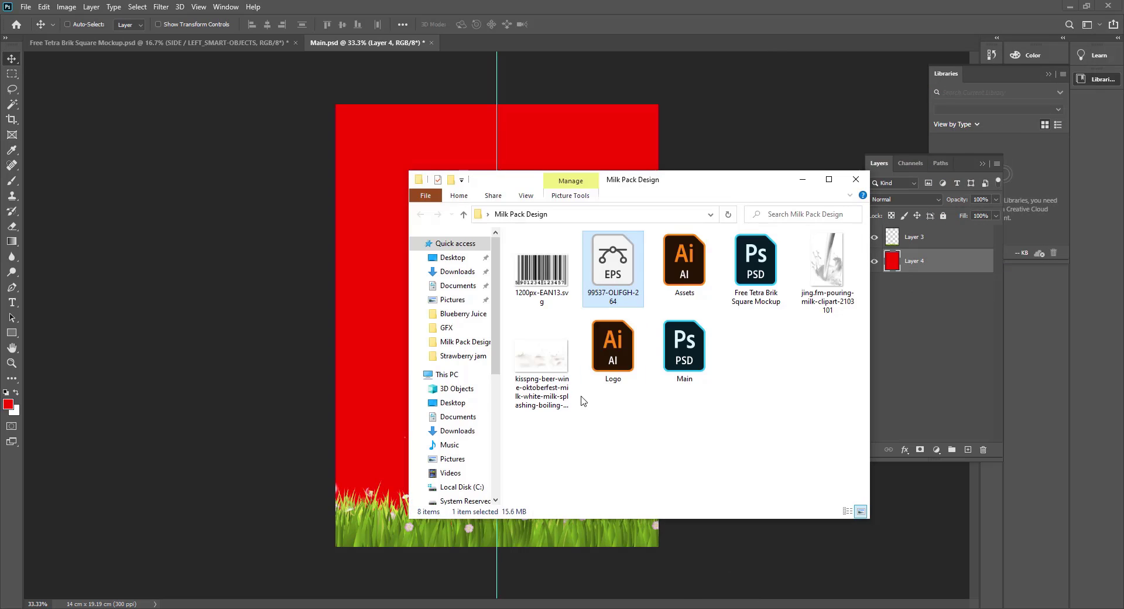
drag(550, 375, 384, 290)
drag(512, 360, 513, 329)
key(Return)
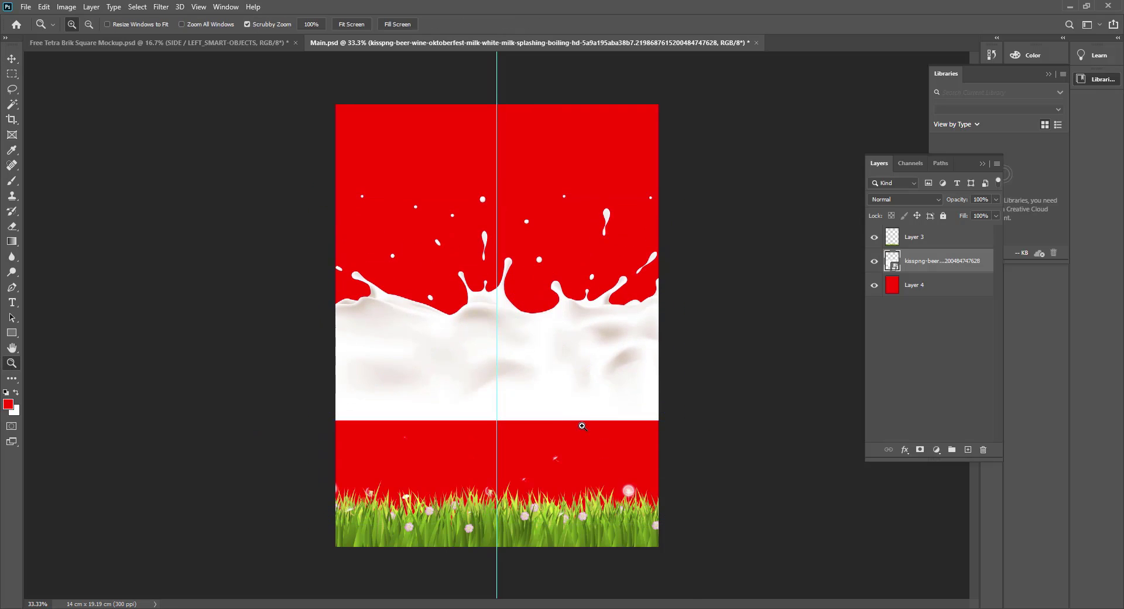
Duplicate the milk-splash layer slightly lower on the canvas and rasterize the copy.
key(ctrl+0)
key(b)
key(f)
drag(572, 441, 560, 431)
key(v)
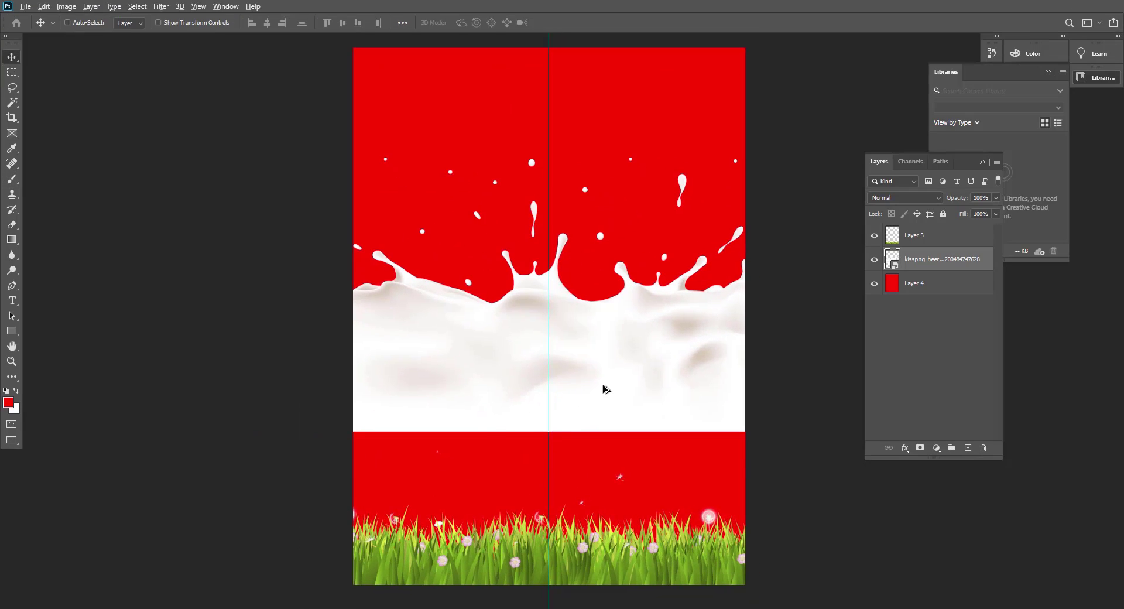
drag(603, 387, 648, 435)
right_click(957, 262)
click(996, 318)
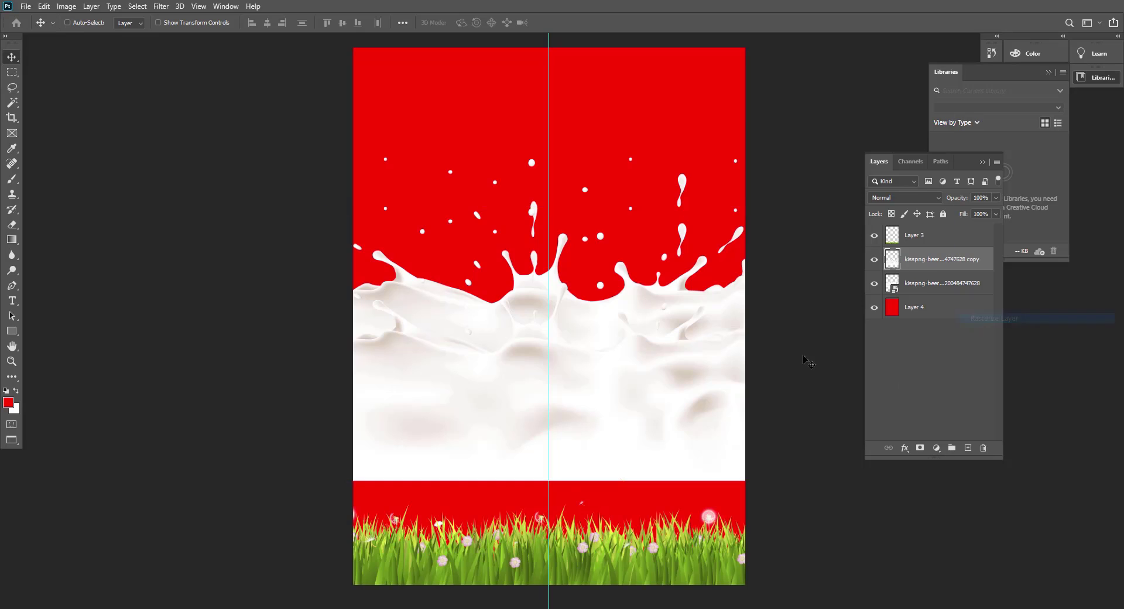
Scale the splash copy to about 88% and cut away its upper part, keeping only the lower strip of milk.
key(ctrl+t)
drag(326, 208, 378, 237)
drag(721, 427, 697, 427)
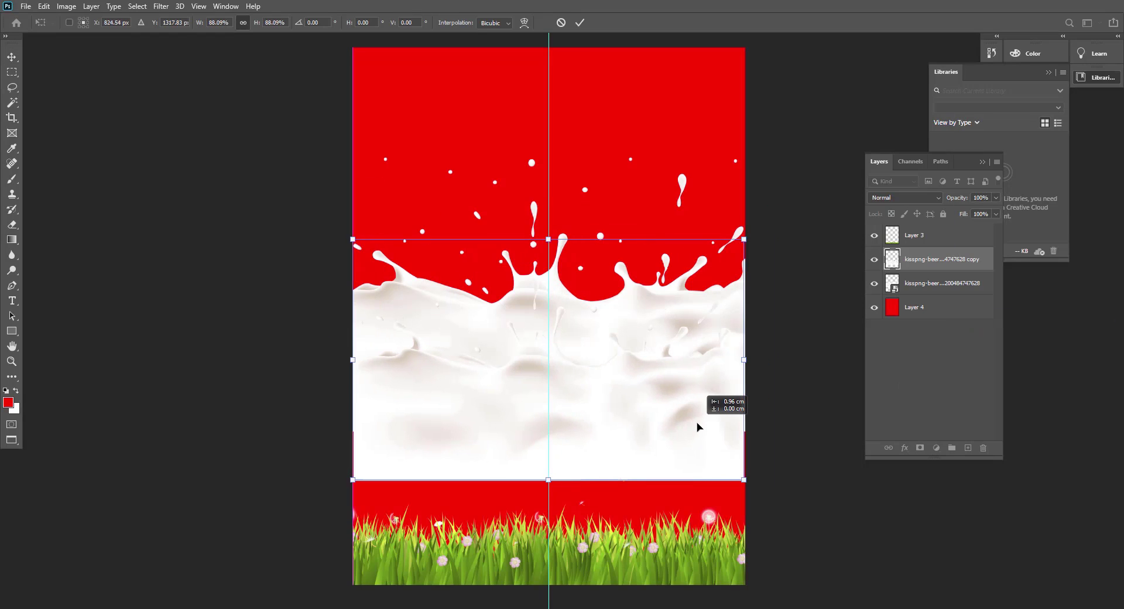
key(Return)
key(m)
drag(351, 98, 865, 375)
Flip the milk strip vertically, then move and stretch it down behind the grass to the bottom of the canvas.
key(ctrl+t)
right_click(698, 440)
click(735, 433)
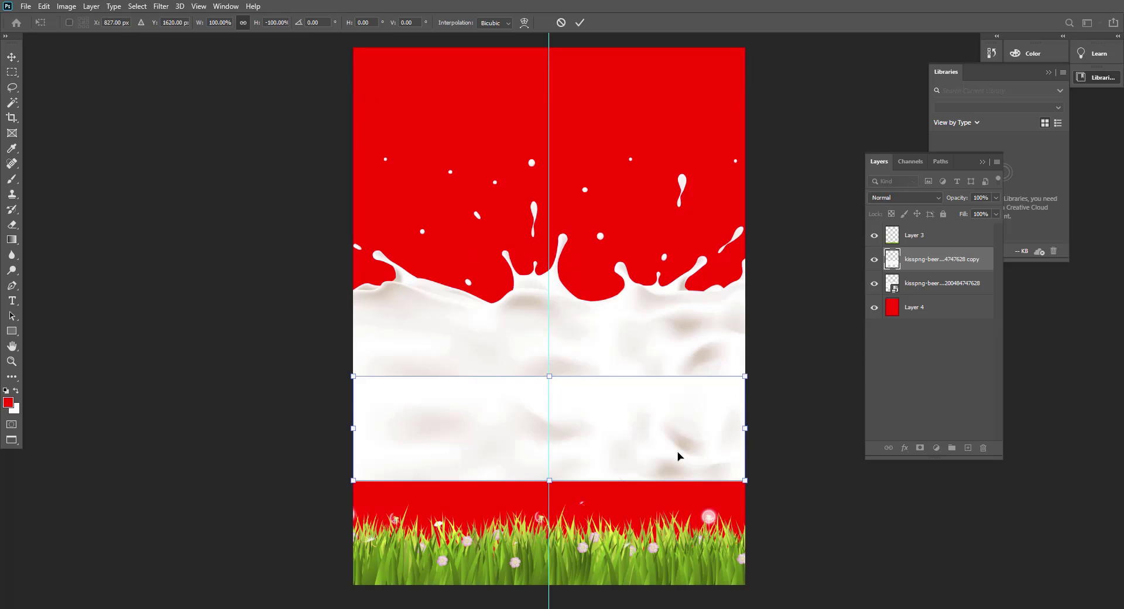
drag(677, 451, 677, 486)
key(Return)
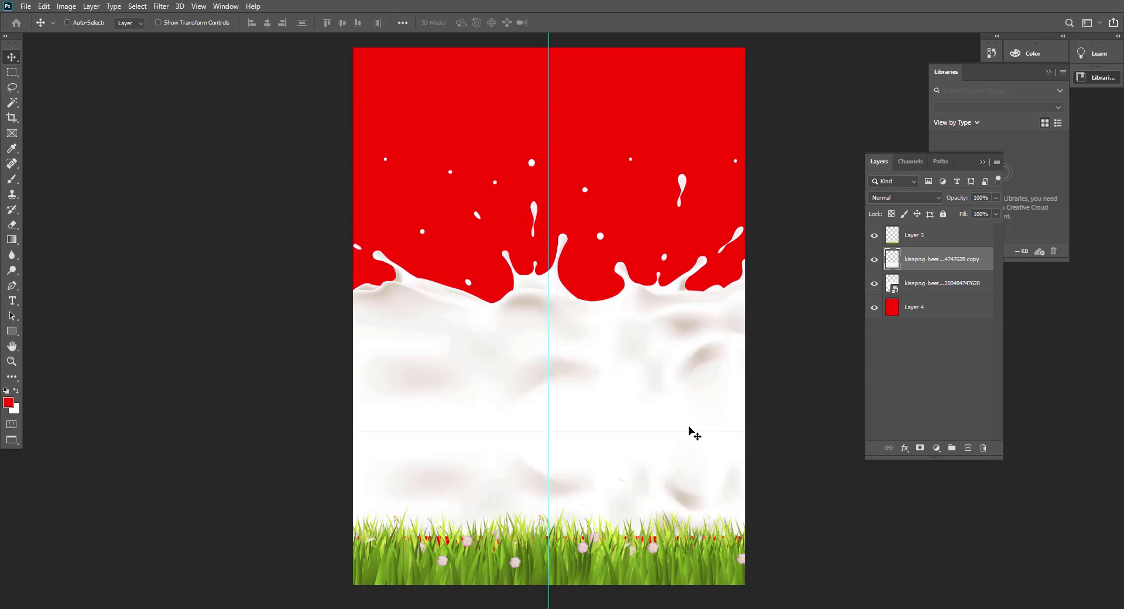
key(ctrl+t)
drag(549, 535, 551, 586)
key(Return)
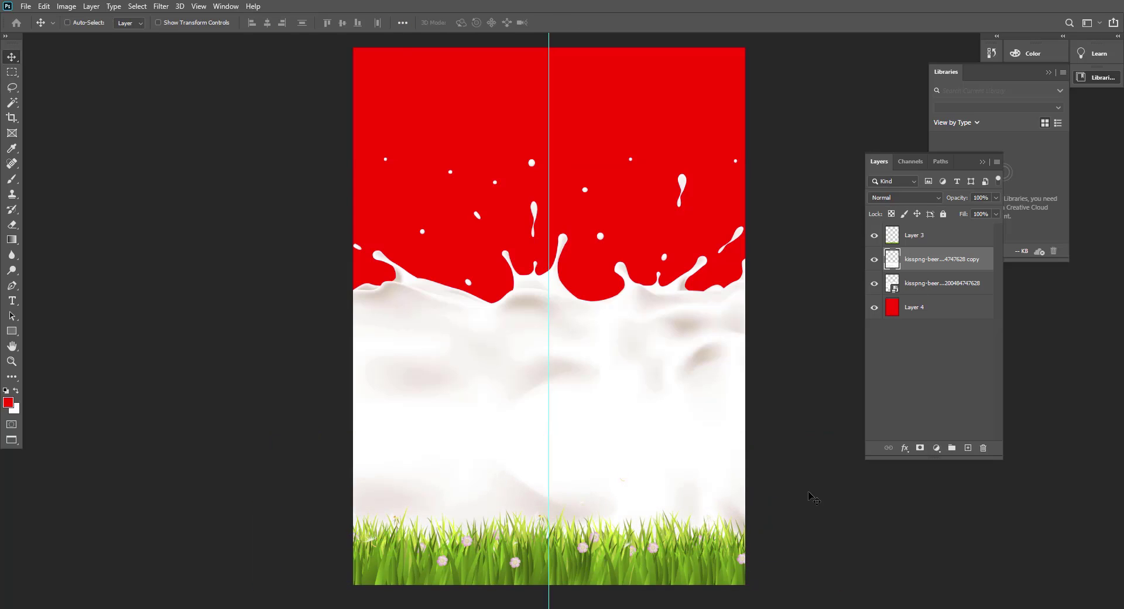
Move both milk layers down together by about 0.7 cm.
shift+click(909, 288)
drag(689, 342, 689, 363)
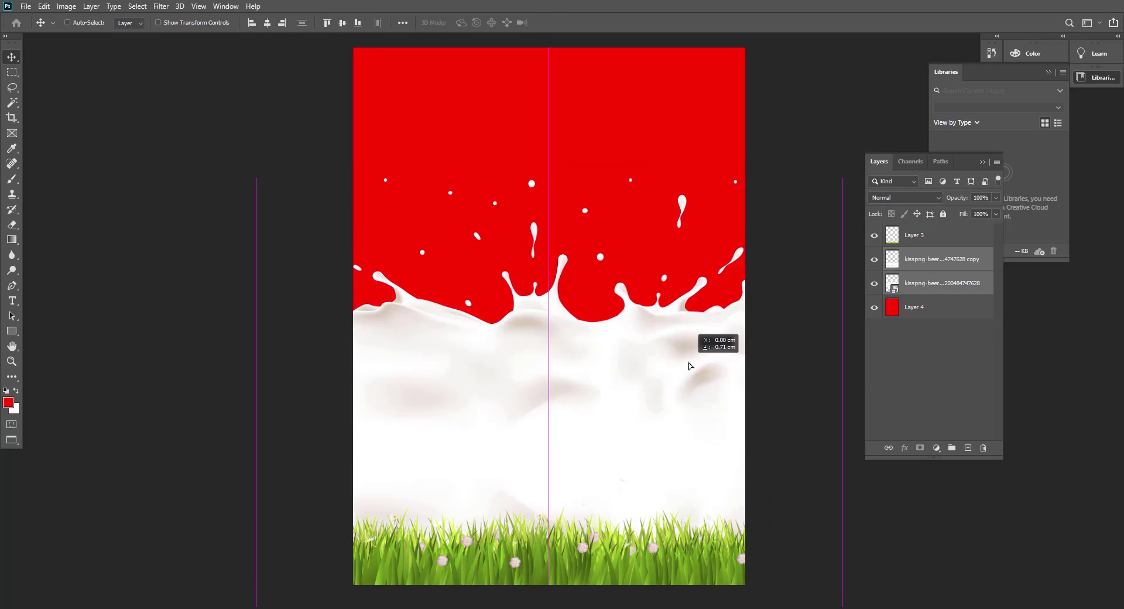
key(shift+f)
Place the pouring-milk clipart from the project folder and fit it into the right half of the canvas.
key(alt+Tab)
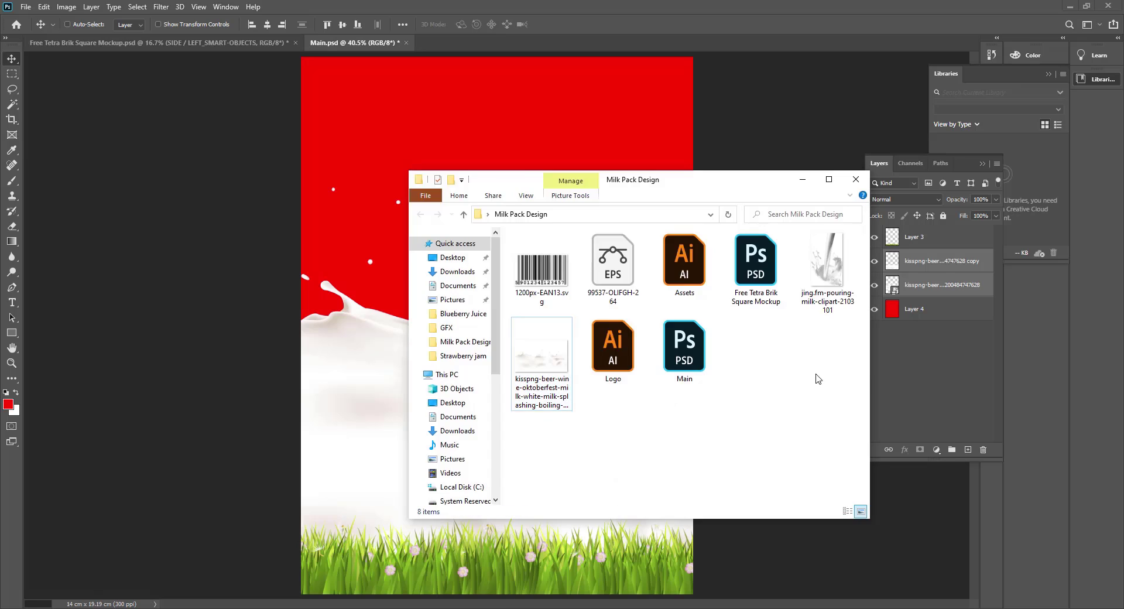
drag(822, 263, 581, 157)
drag(496, 594, 485, 333)
drag(500, 303, 595, 331)
drag(591, 84, 586, 58)
drag(602, 153, 607, 153)
drag(600, 361, 595, 385)
drag(605, 352, 628, 388)
key(Return)
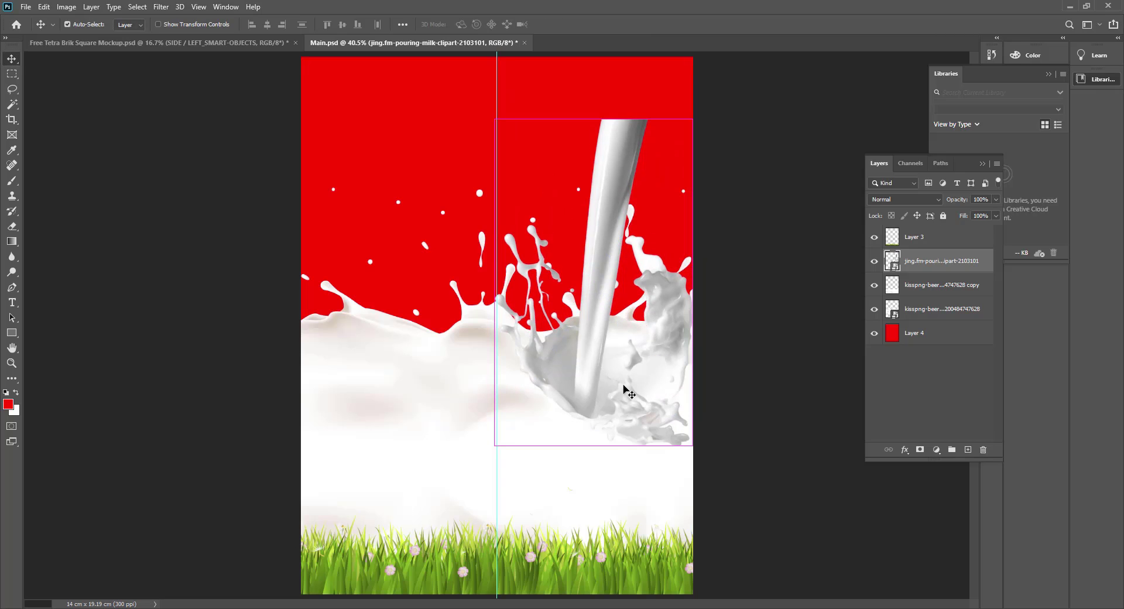
Scale the pouring-milk image to about 16.8% and reposition it over the splash in the right half.
key(ctrl+plus)
key(ctrl+t)
drag(495, 272, 531, 276)
drag(668, 358, 653, 331)
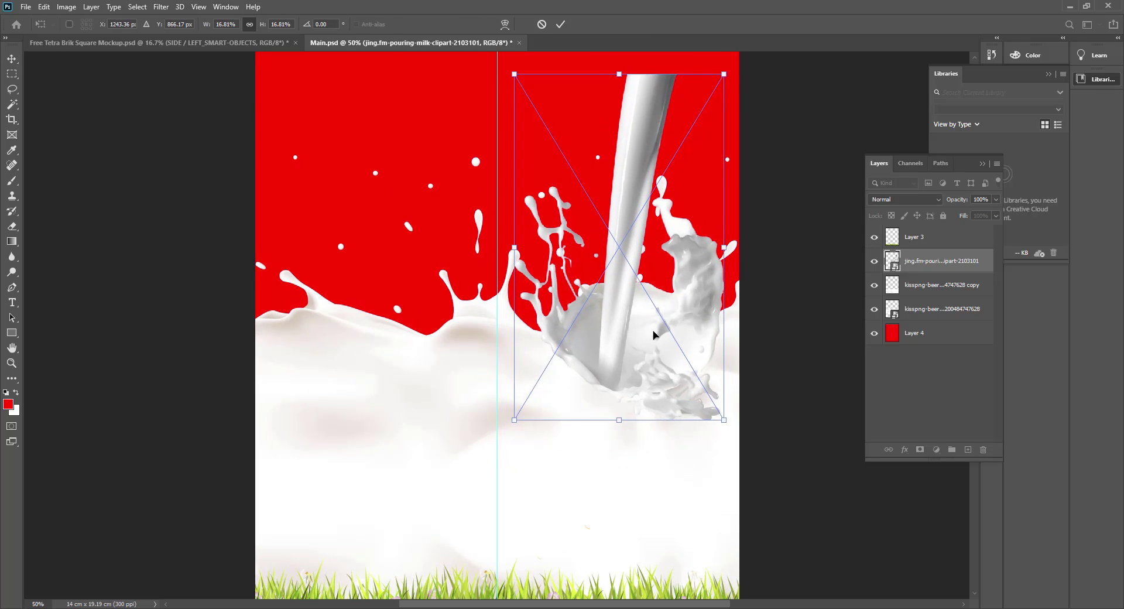
key(Return)
Rasterize the pouring-milk layer and brighten it with Levels, using input levels 12, 1.35 and 234 and a raised output black level.
drag(657, 369, 665, 422)
right_click(960, 266)
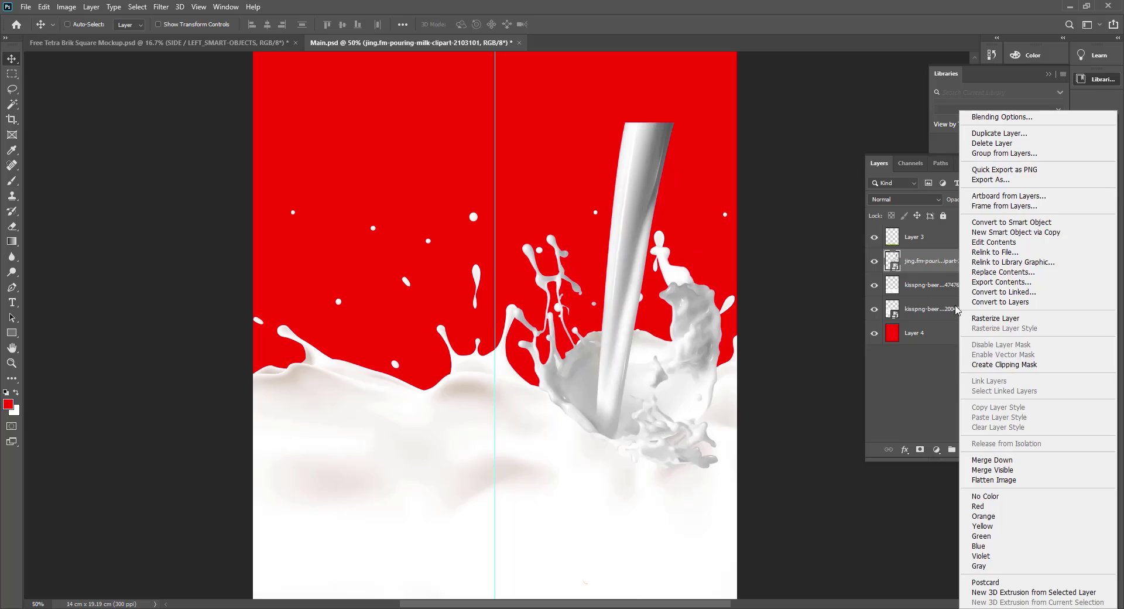
click(990, 340)
key(ctrl+l)
drag(847, 241, 826, 240)
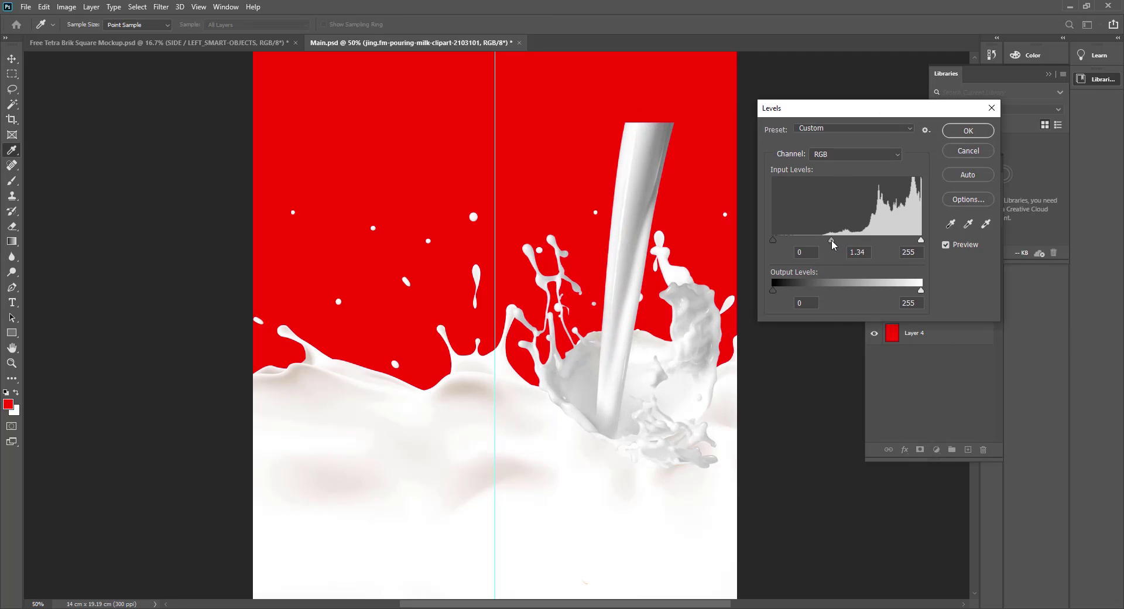
click(774, 240)
drag(921, 240, 907, 242)
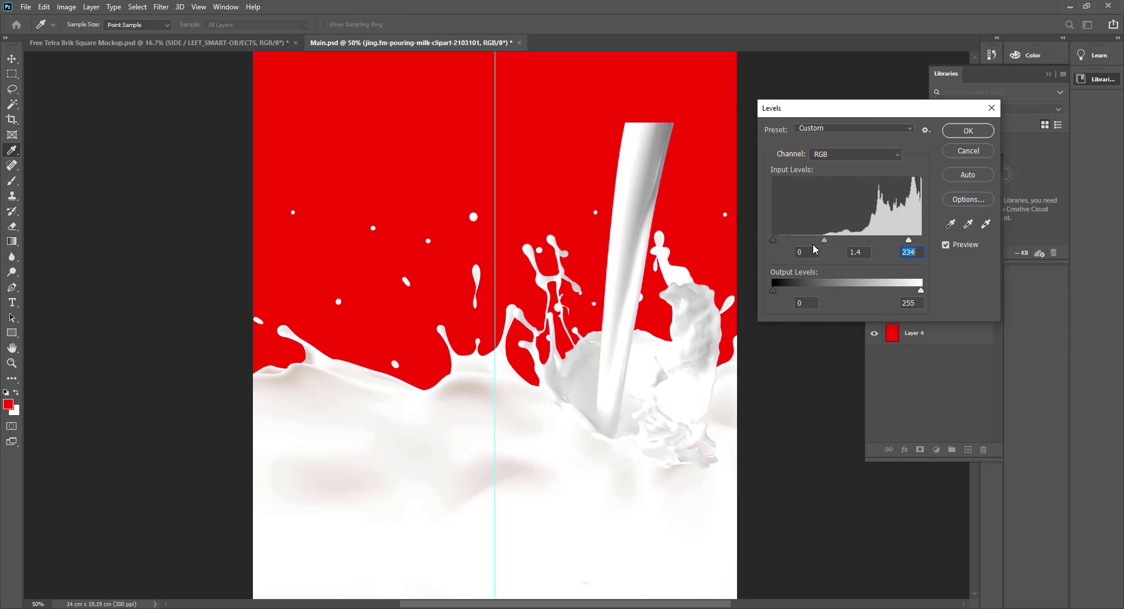
drag(830, 241, 780, 238)
drag(773, 290, 786, 290)
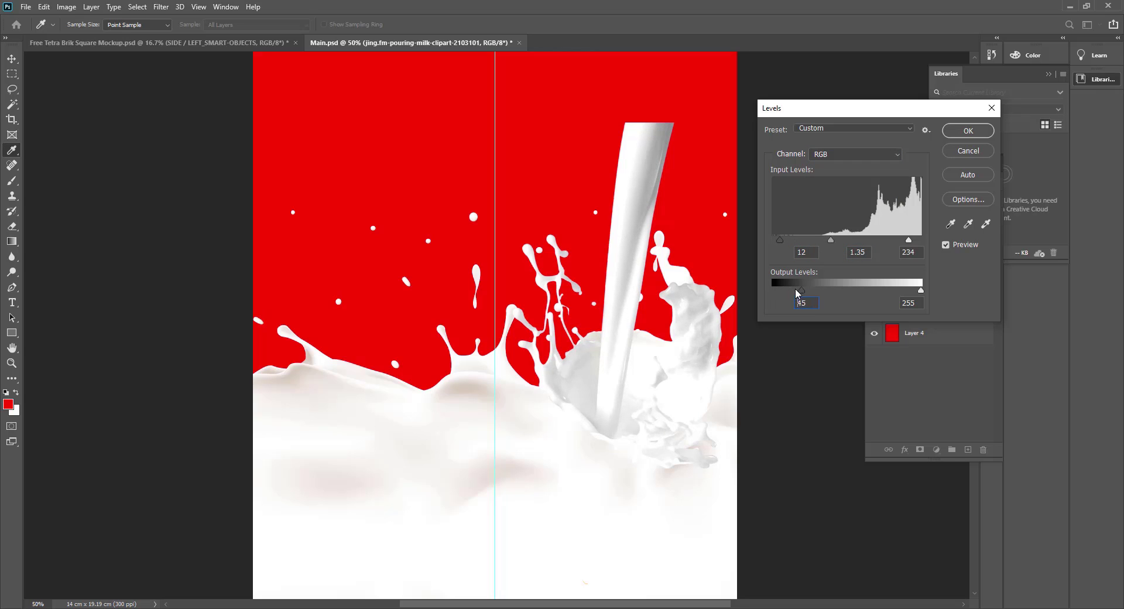
click(945, 133)
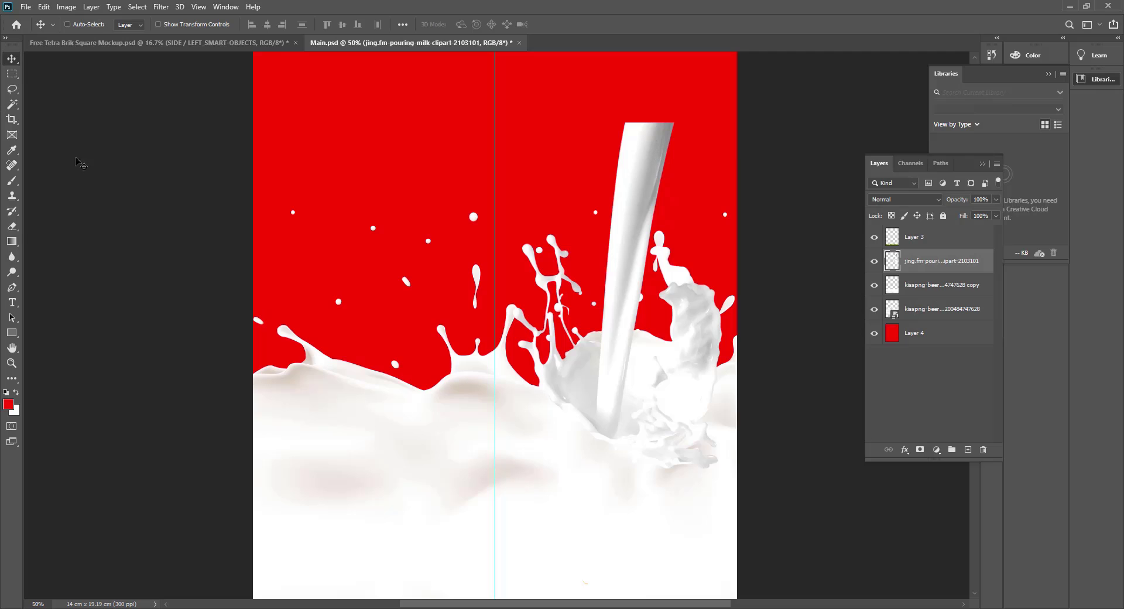
key(e)
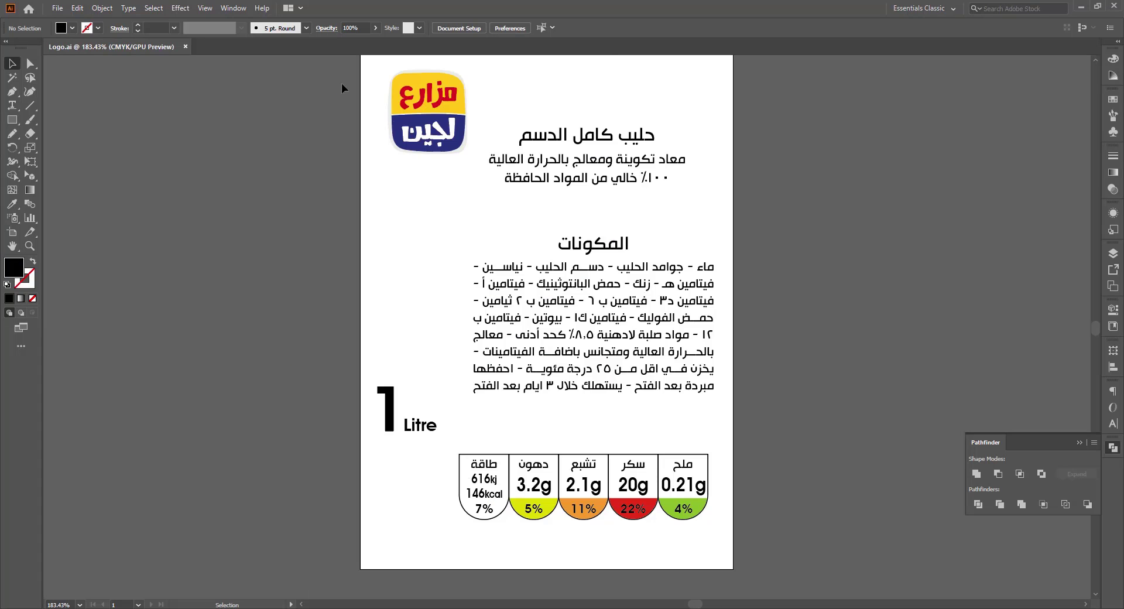
Copy the brand logo from Logo.ai in Illustrator and paste it into Main.psd as a smart object, scaled down over the top of the milk stream.
drag(351, 88, 432, 222)
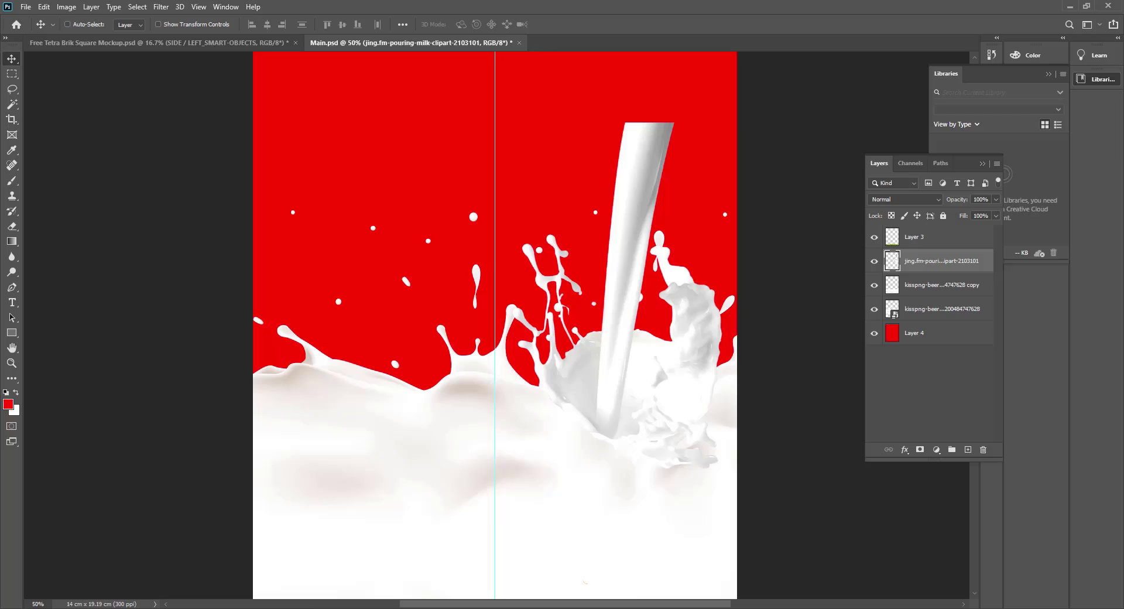
key(ctrl+v)
key(Return)
drag(557, 343, 673, 167)
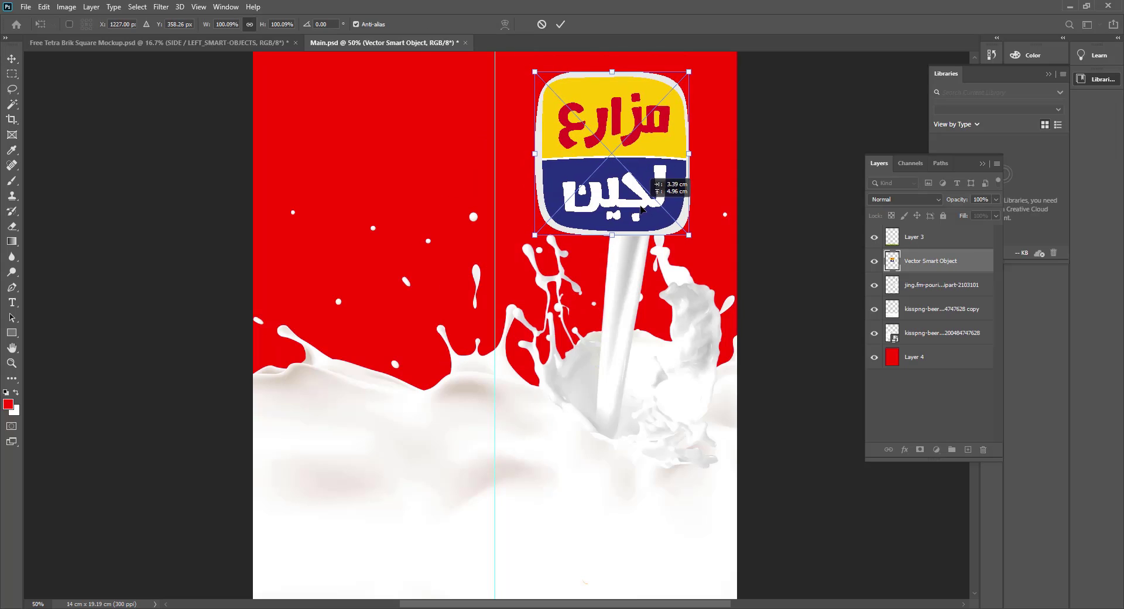
drag(677, 238, 665, 188)
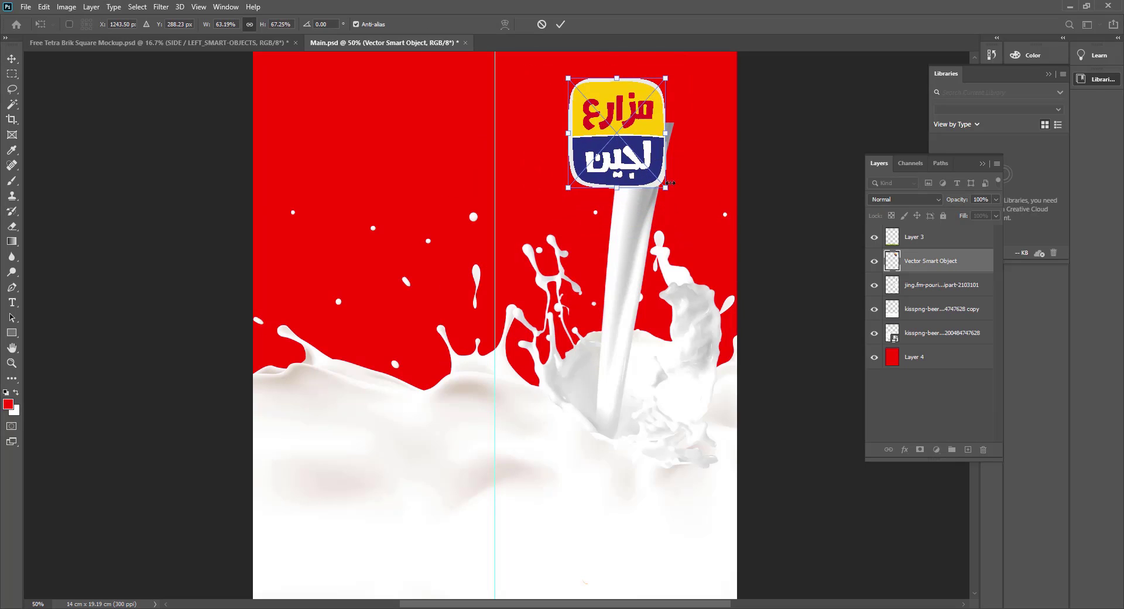
key(Return)
Delete the end of the milk stream that sticks out beside the logo on the pouring-milk layer.
ctrl+click(616, 222)
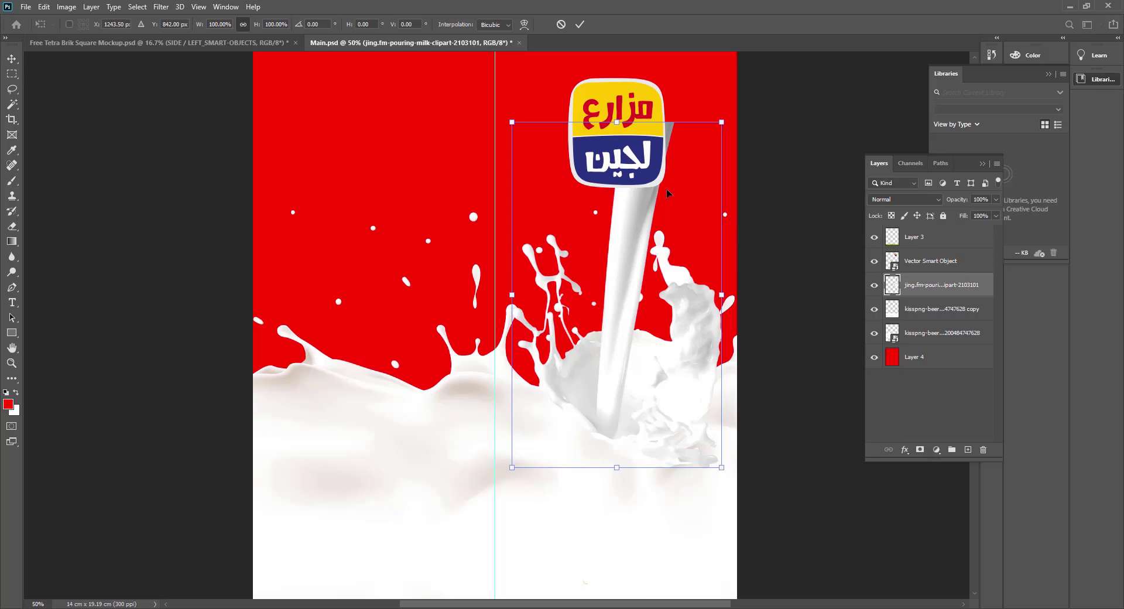
key(m)
drag(640, 90, 668, 158)
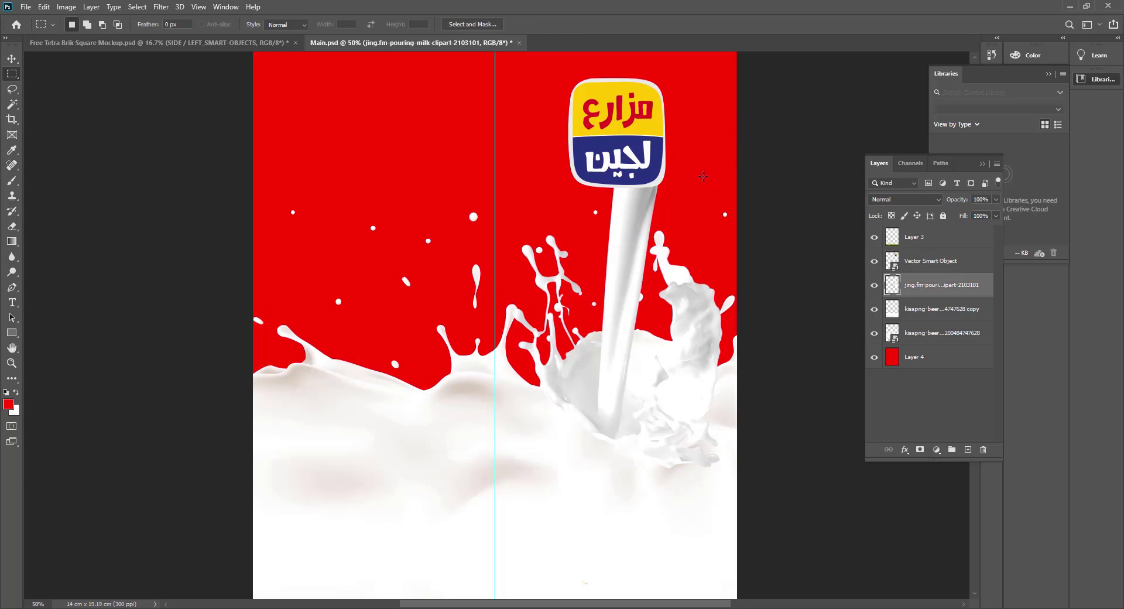
Enlarge the logo slightly, to about 64.65% width and 68.87% height.
right_click(644, 141)
click(674, 154)
key(m)
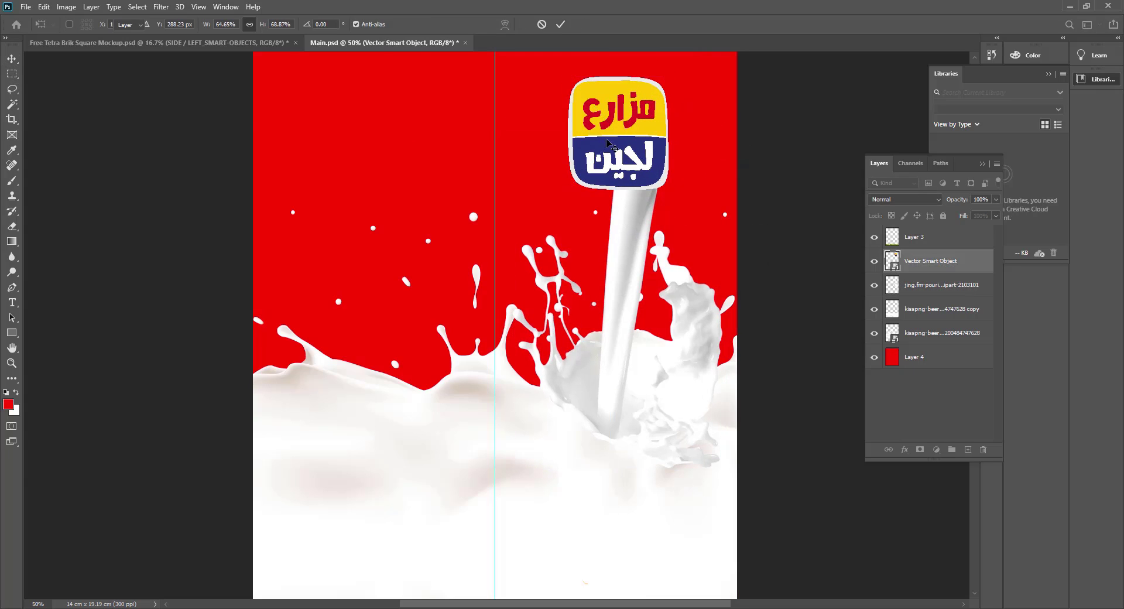
Center the logo horizontally in the right half of the canvas and move it down slightly.
drag(736, 265, 566, 138)
drag(494, 75, 496, 76)
key(v)
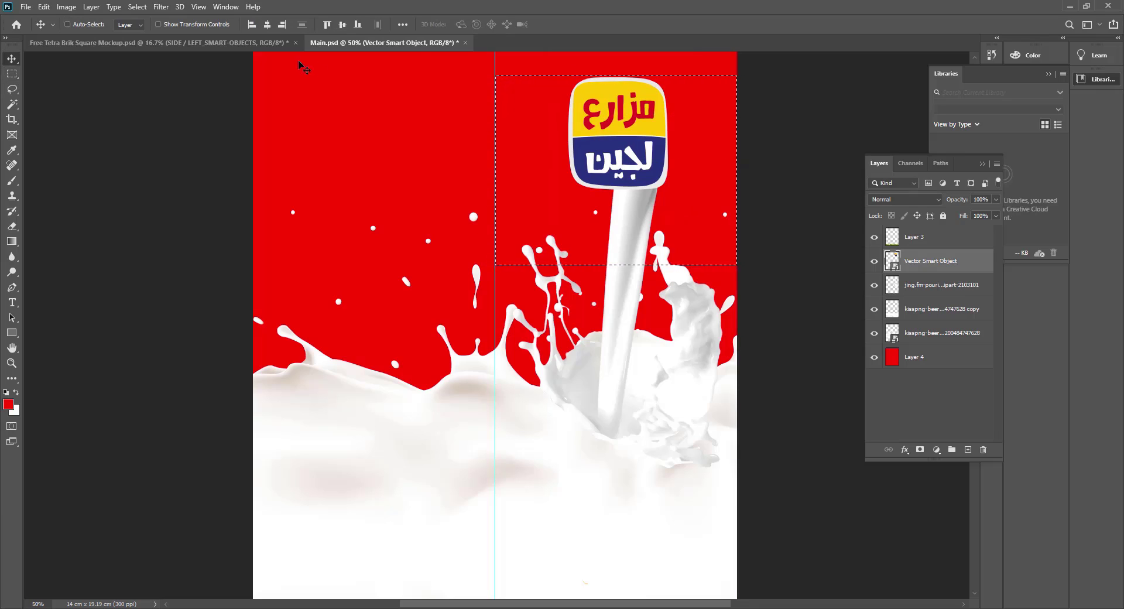
click(267, 24)
drag(618, 120, 621, 136)
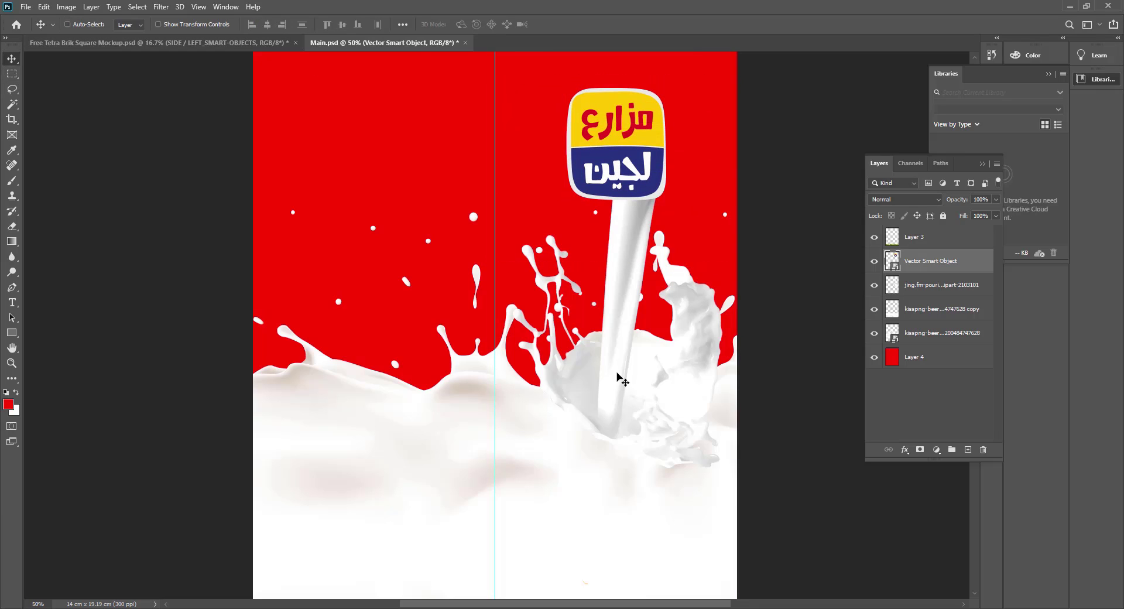
Enlarge the grass on Layer 3 upward and shift it right so it still spans the canvas width.
click(912, 339)
click(918, 294)
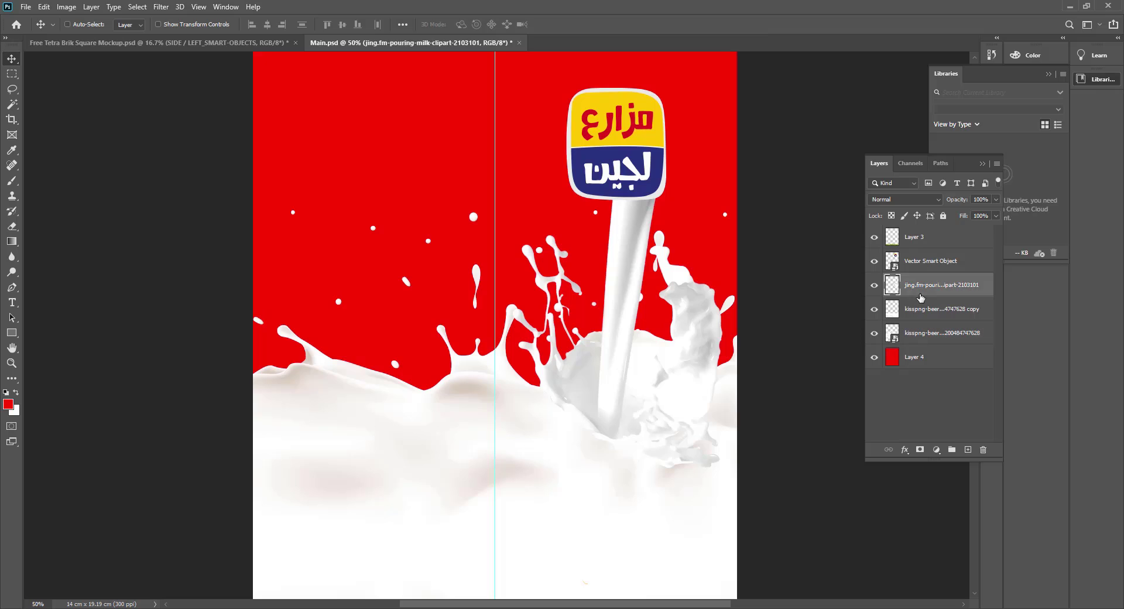
click(917, 246)
key(ctrl+0)
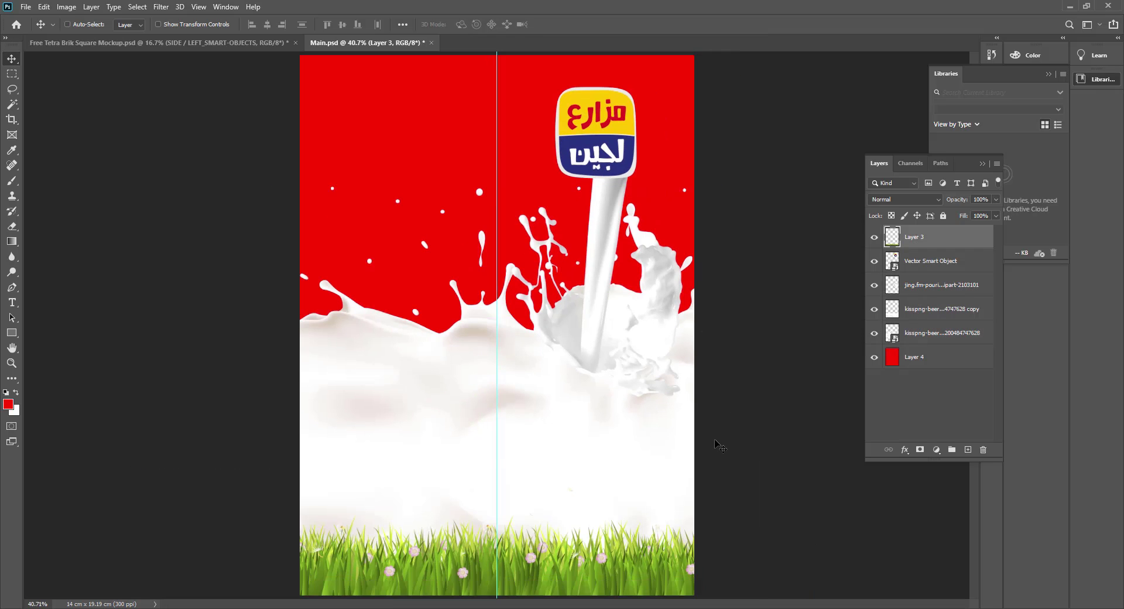
key(ctrl+t)
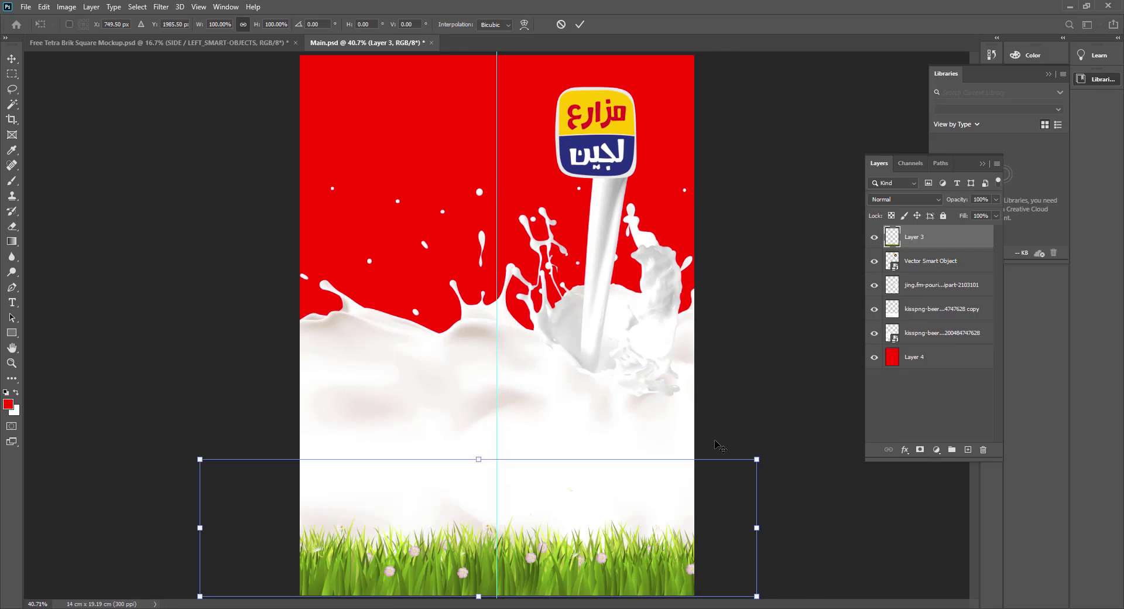
drag(480, 458, 480, 404)
drag(485, 504, 542, 507)
key(Return)
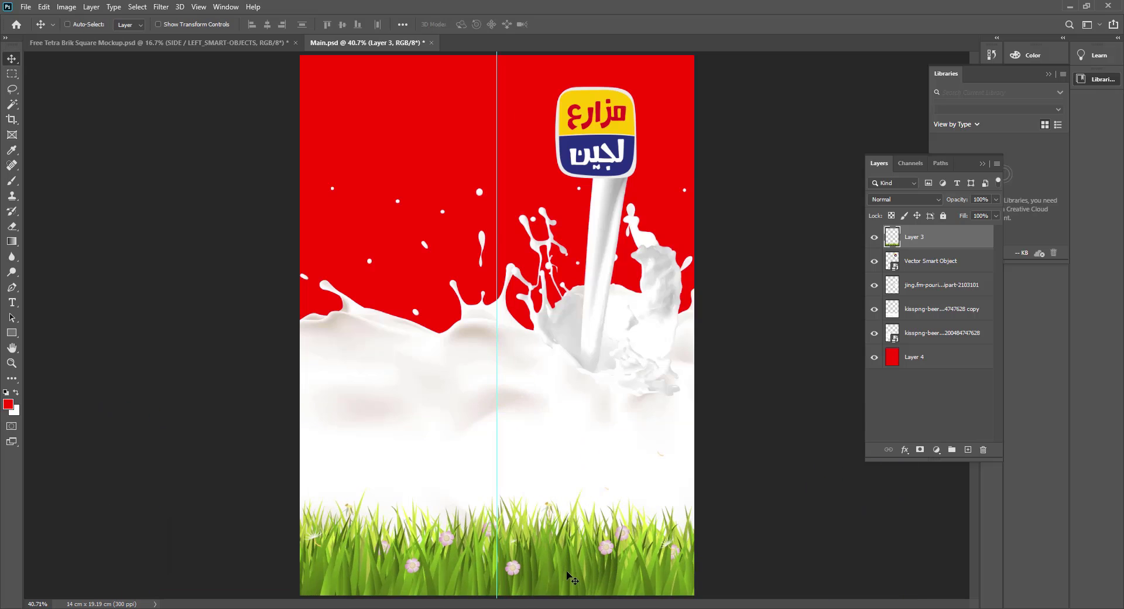
Erase the stray orange marks floating above the grass on Layer 3 with a smaller Eraser brush.
key(ctrl+space)
ctrl+click(577, 570)
ctrl+click(597, 565)
ctrl+click(609, 561)
key(ctrl+minus)
key(ctrl+space)
ctrl+click(659, 318)
key(r)
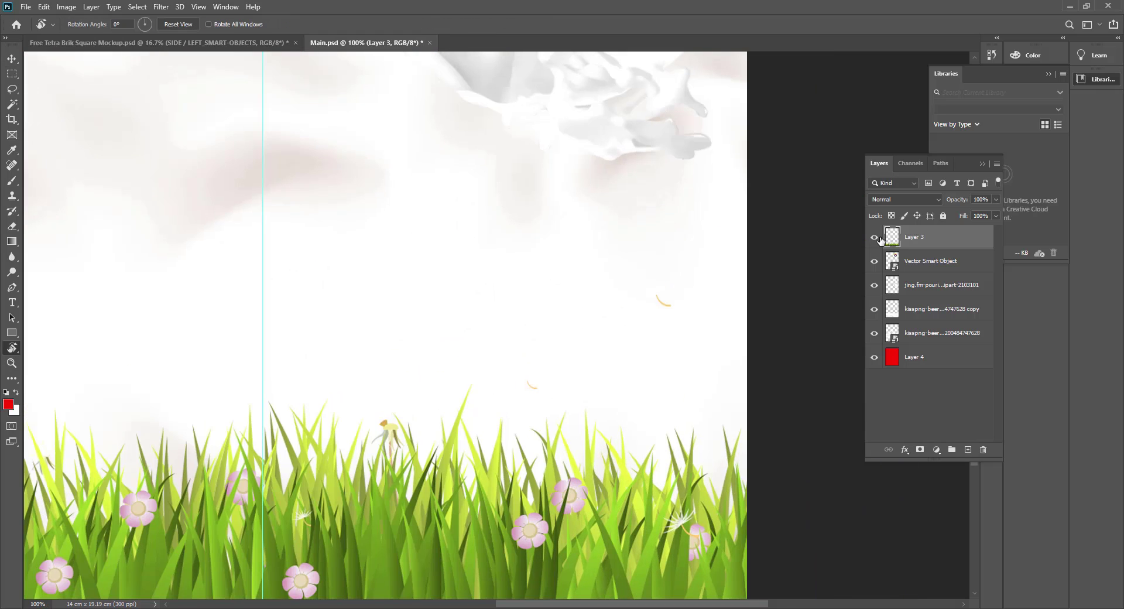
right_click(912, 237)
click(705, 342)
right_click(919, 235)
click(662, 298)
key(e)
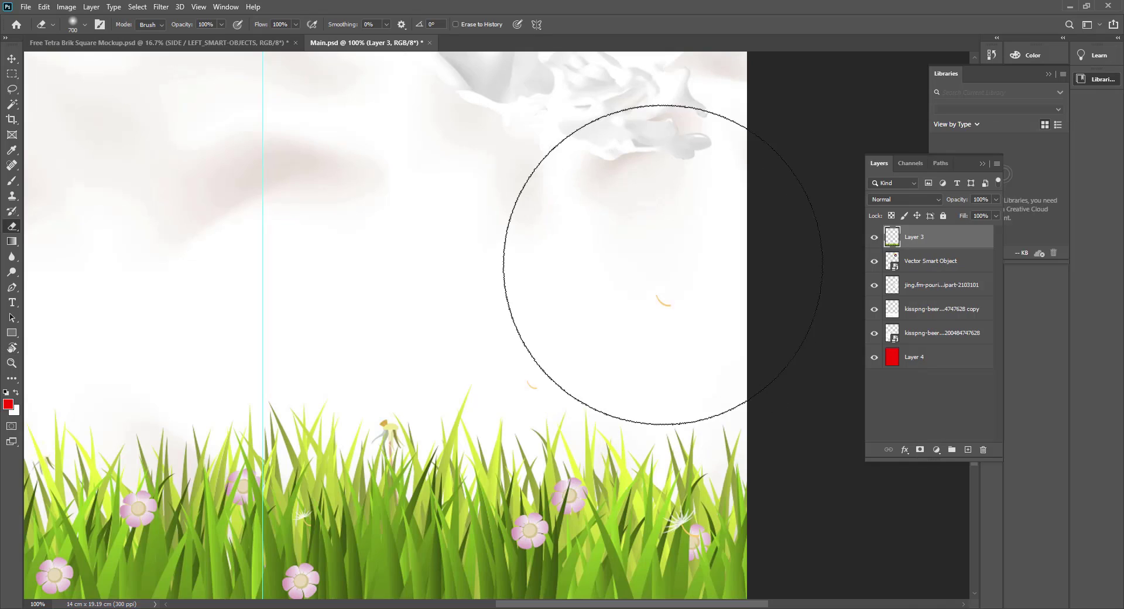
key(bracketleft)
key(bracketleft)
key(bracketleft)
key(bracketleft)
key(bracketleft)
key(bracketleft)
key(bracketleft)
key(bracketleft)
key(bracketleft)
right_click(672, 331)
drag(671, 289, 736, 332)
click(552, 352)
key(space)
mouse_move(552, 351)
mouse_down()
mouse_move(605, 326)
mouse_move(464, 326)
mouse_move(635, 413)
mouse_up()
key(v)
key(ctrl+minus)
key(ctrl+minus)
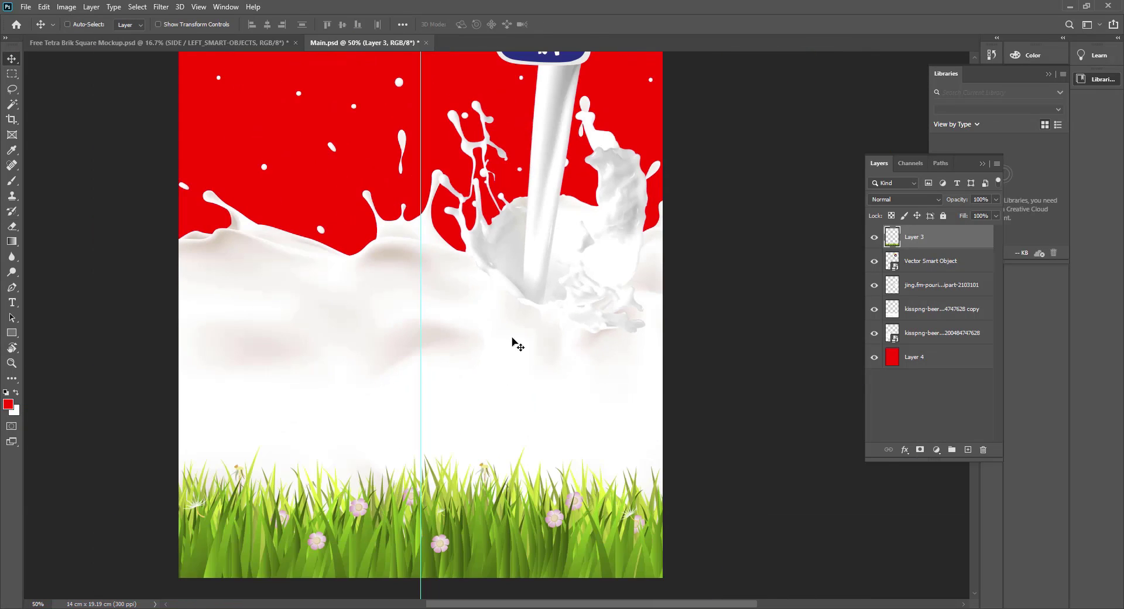
key(space)
drag(571, 438, 578, 459)
Copy the five-cell nutrition table from Logo.ai in Illustrator and paste it into Main.psd in Photoshop as a smart object.
key(alt+Tab)
click(615, 139)
click(484, 493)
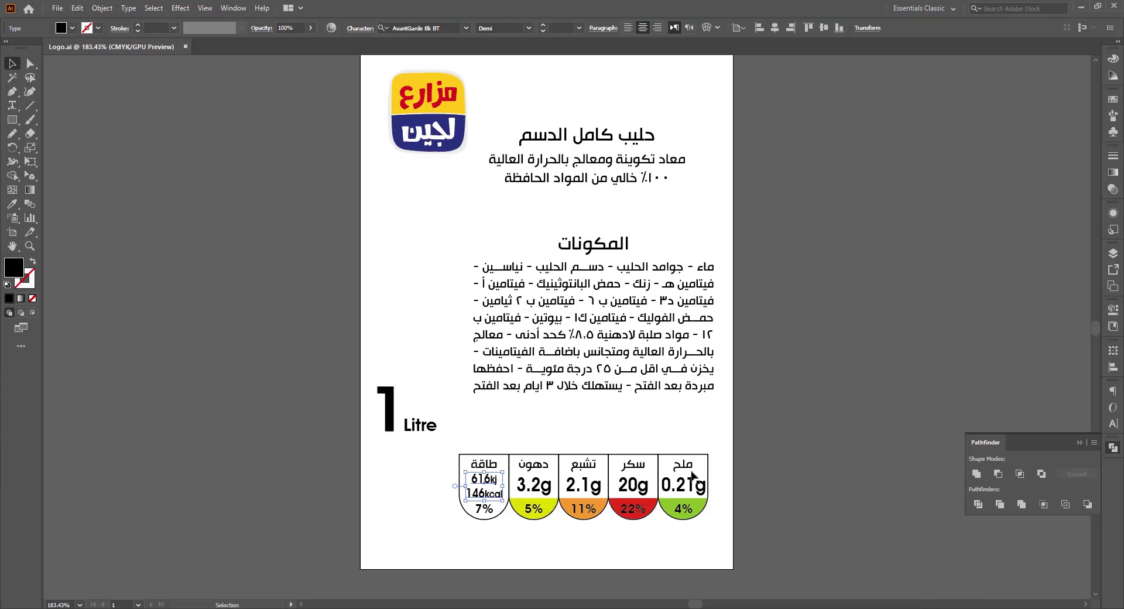
drag(733, 450, 451, 538)
key(ctrl+c)
key(alt+Tab)
key(ctrl+v)
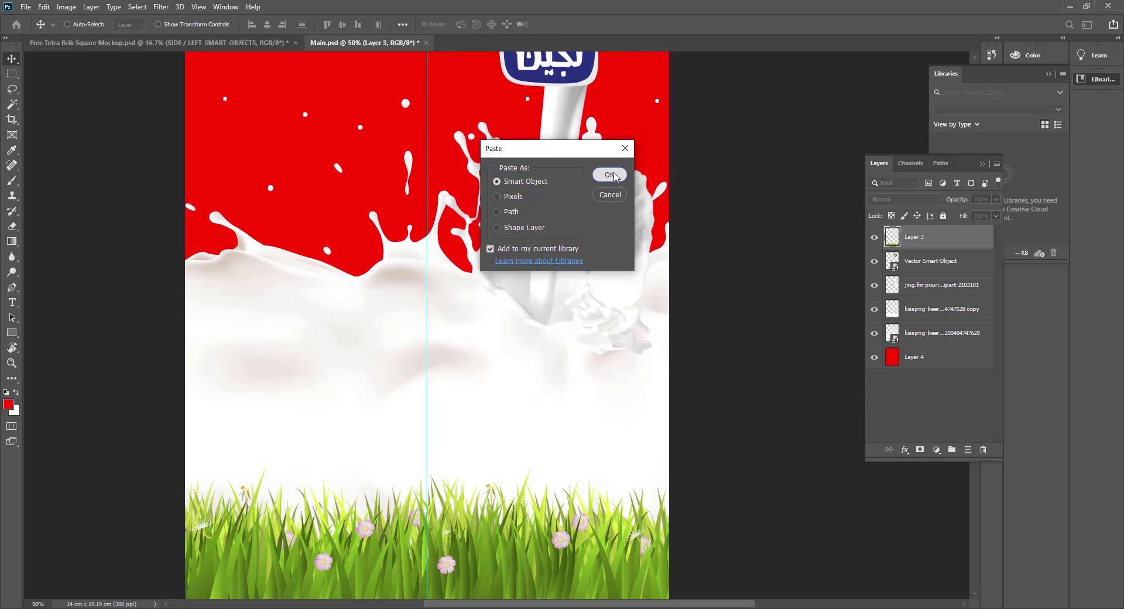
click(609, 173)
Scale the nutrition table down and place it just above the grass near the canvas's right edge.
drag(663, 329, 273, 332)
drag(262, 327, 652, 404)
key(Return)
click(678, 305)
key(ctrl+t)
drag(552, 378, 539, 368)
key(Return)
drag(648, 399, 697, 378)
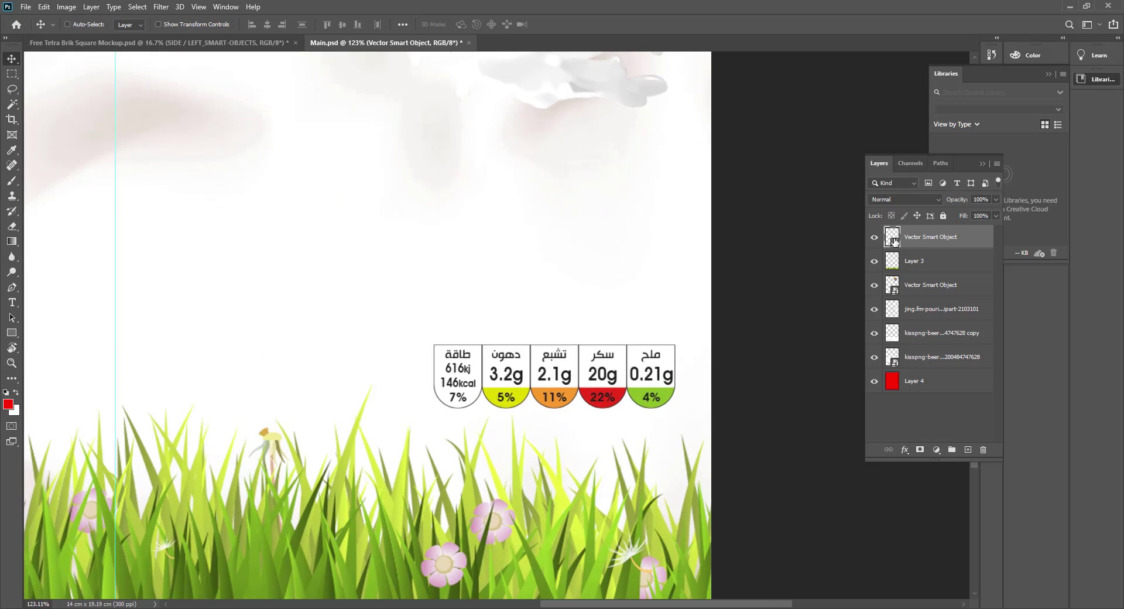
Open the nutrition table smart object's contents for editing in Illustrator.
double_click(895, 242)
click(1015, 345)
double_click(893, 238)
drag(518, 480, 598, 413)
key(v)
click(298, 296)
drag(30, 63, 76, 78)
click(233, 269)
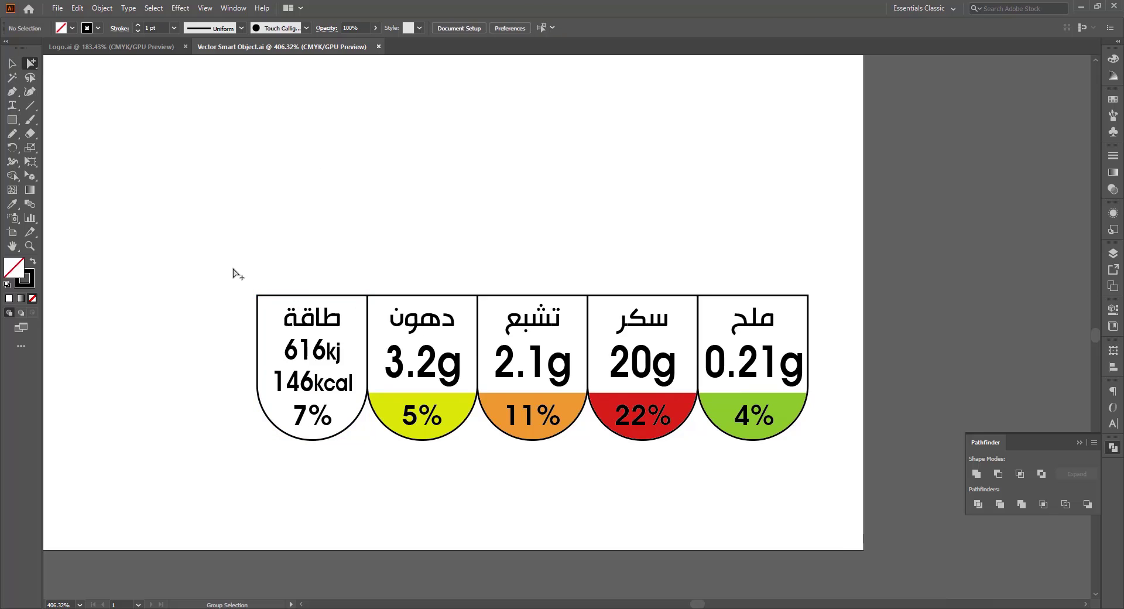
Select the outlines of all five nutrition cells and fill them with white.
drag(601, 305, 258, 328)
click(72, 28)
click(205, 99)
click(327, 296)
shift+click(431, 296)
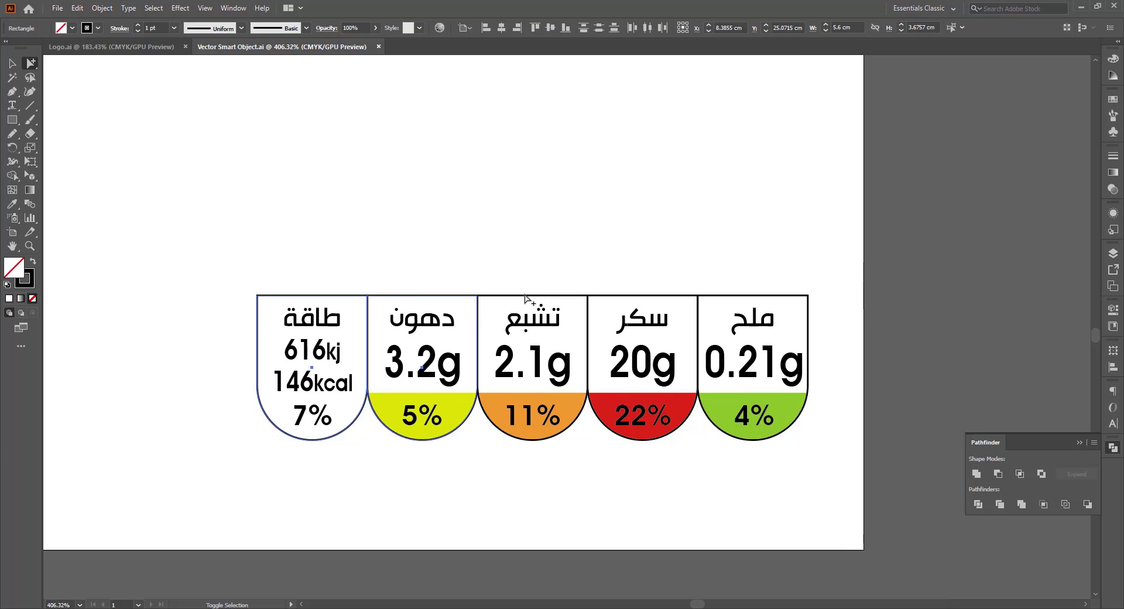
shift+click(710, 298)
click(72, 28)
click(1114, 59)
click(984, 133)
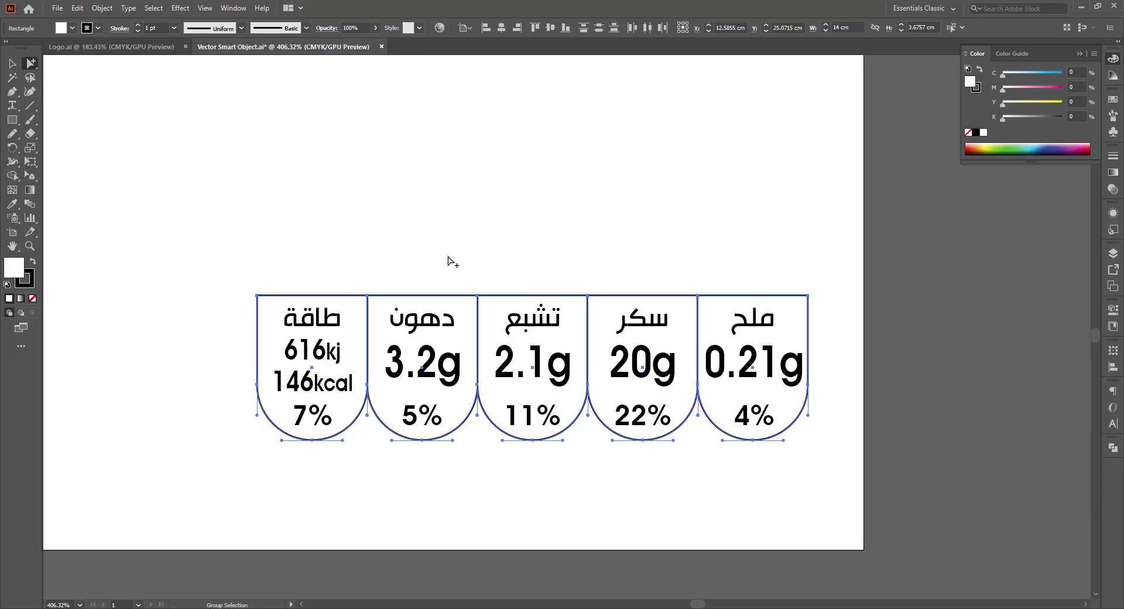
Send the white cell shapes behind the text and colors, save and close the smart object, and return to Photoshop.
key(ctrl+shift+bracketleft)
click(158, 225)
key(ctrl+s)
key(ctrl+w)
key(alt+Tab)
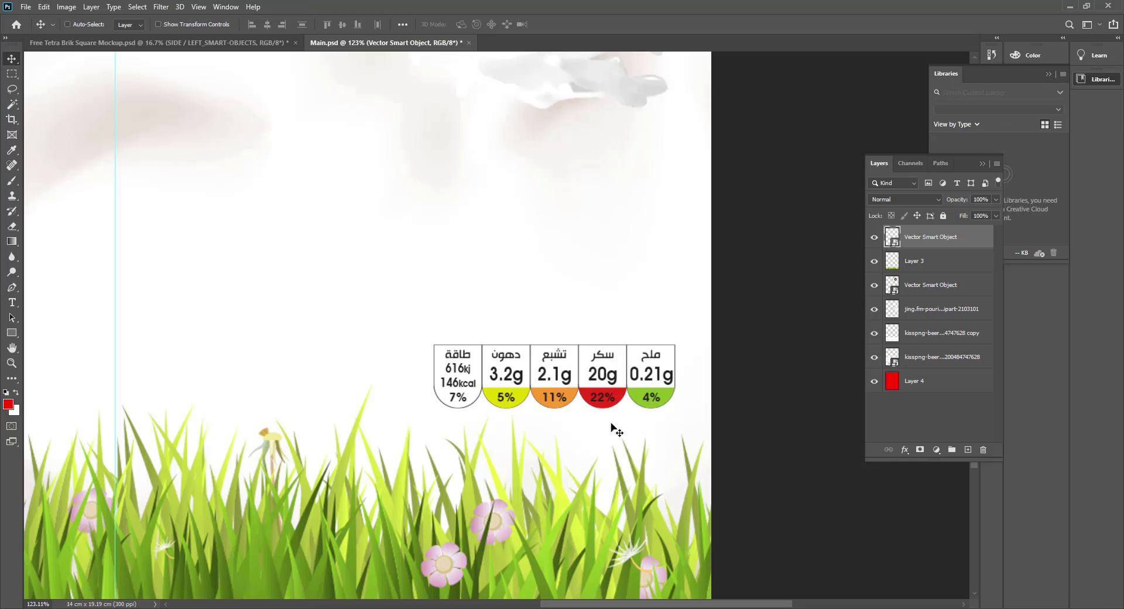
Move the nutrition table down onto the grass near the canvas's right edge.
drag(638, 384, 583, 552)
key(ctrl+minus)
drag(564, 504, 603, 534)
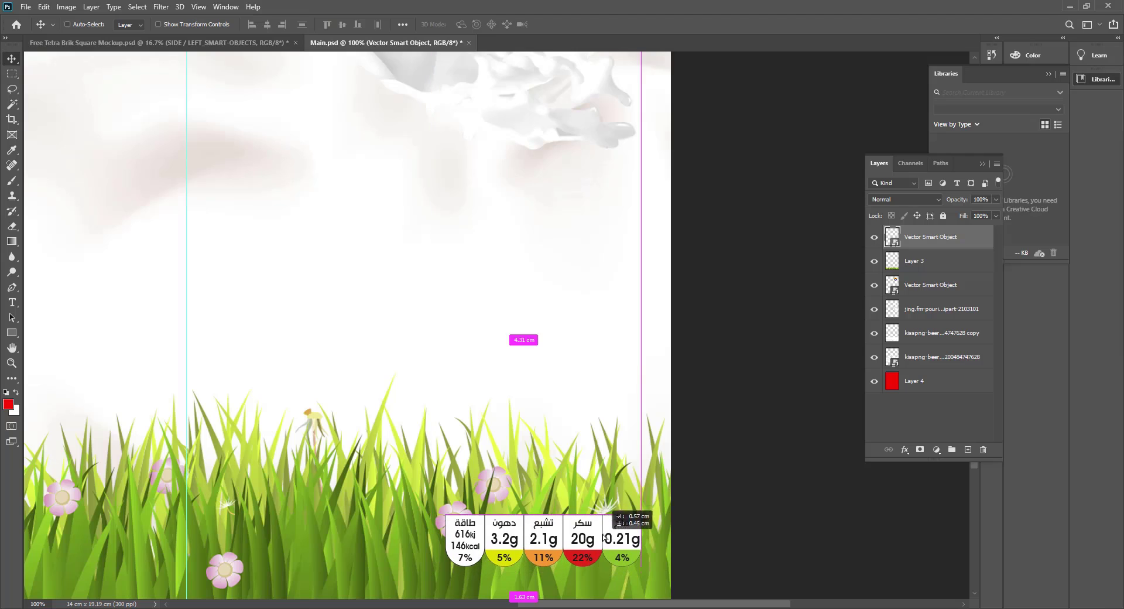
Copy the "1 Litre" text from Logo.ai in Illustrator and paste it into Main.psd in Photoshop.
click(275, 607)
click(420, 434)
key(ctrl+c)
key(alt+Tab)
key(ctrl+v)
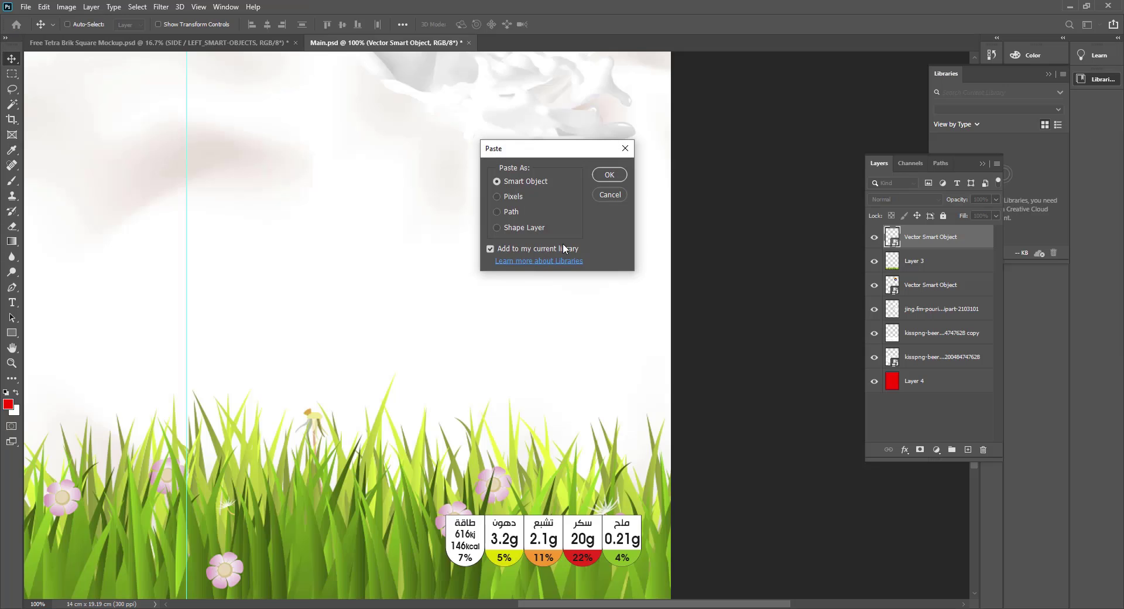
click(622, 174)
Scale down the "1 Litre" text and place it in white on the grass between the center guide and the nutrition table.
drag(471, 196, 431, 266)
drag(436, 263, 279, 423)
drag(249, 497, 317, 552)
key(Return)
key(ctrl+t)
drag(346, 493, 312, 519)
mouse_move(295, 541)
mouse_down()
mouse_move(475, 549)
mouse_move(283, 535)
mouse_up()
key(Return)
key(ctrl+t)
key(Return)
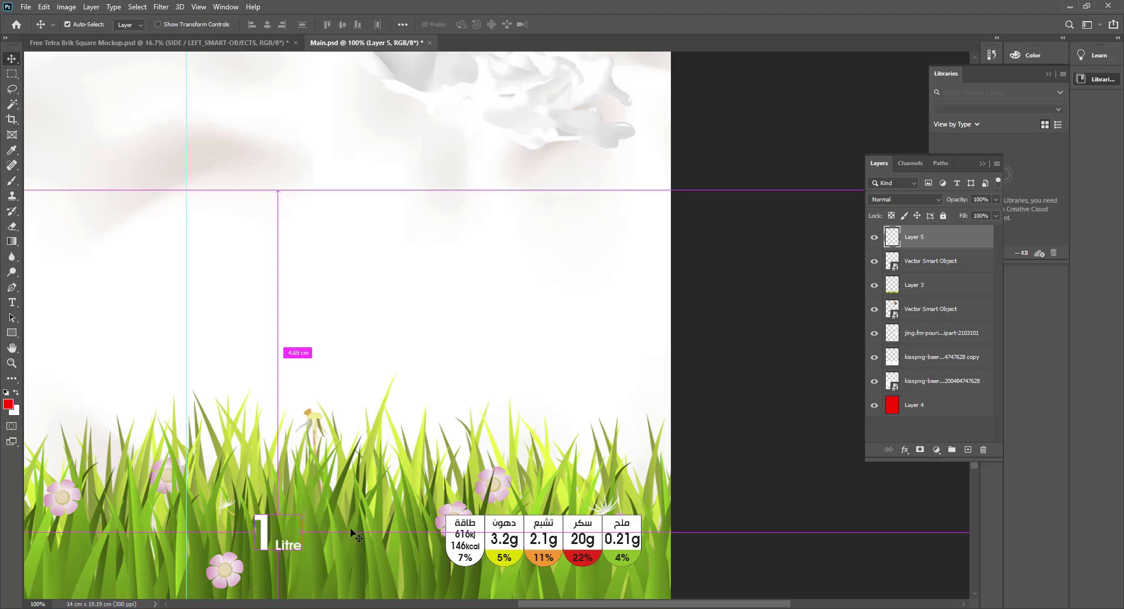
Add a Gradient Overlay to Layer 4 running from the logo's red to its yellow, without a middle color stop.
key(ctrl+0)
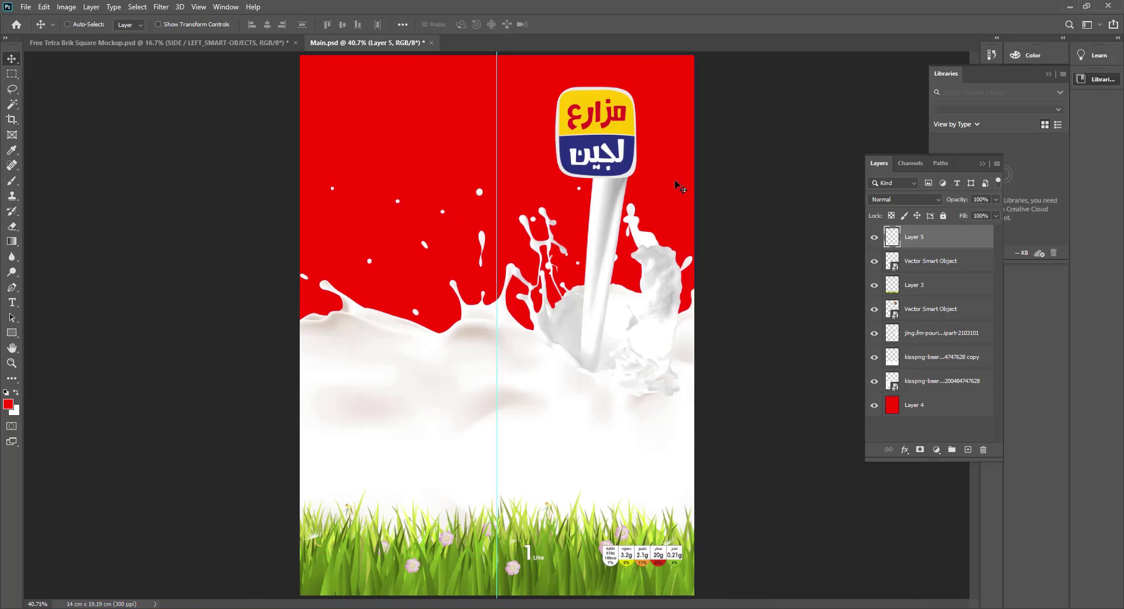
double_click(981, 410)
click(641, 476)
click(832, 397)
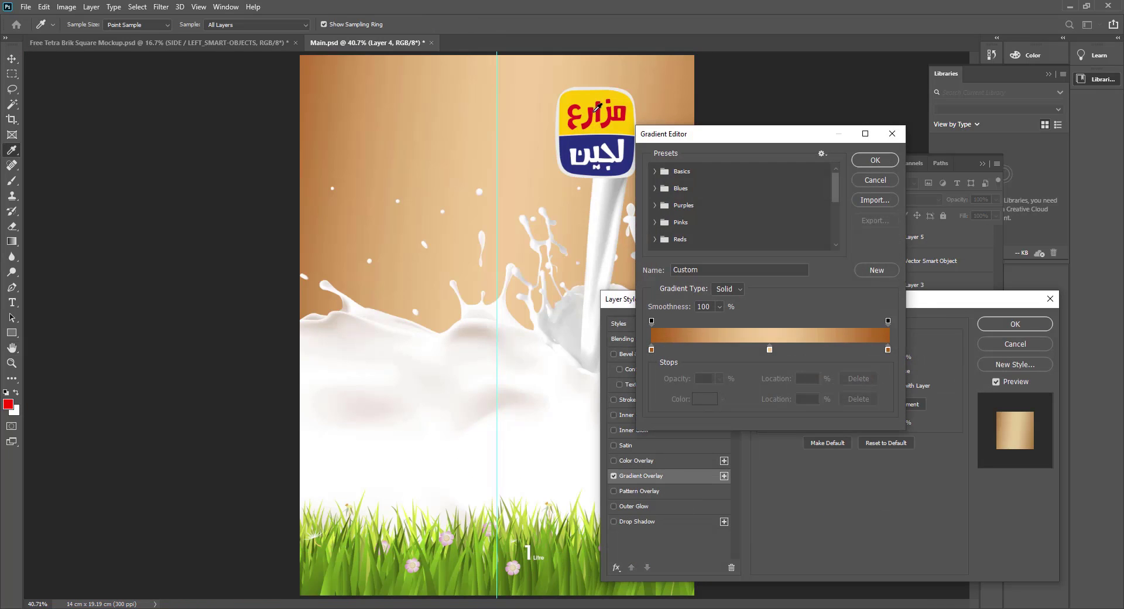
click(610, 120)
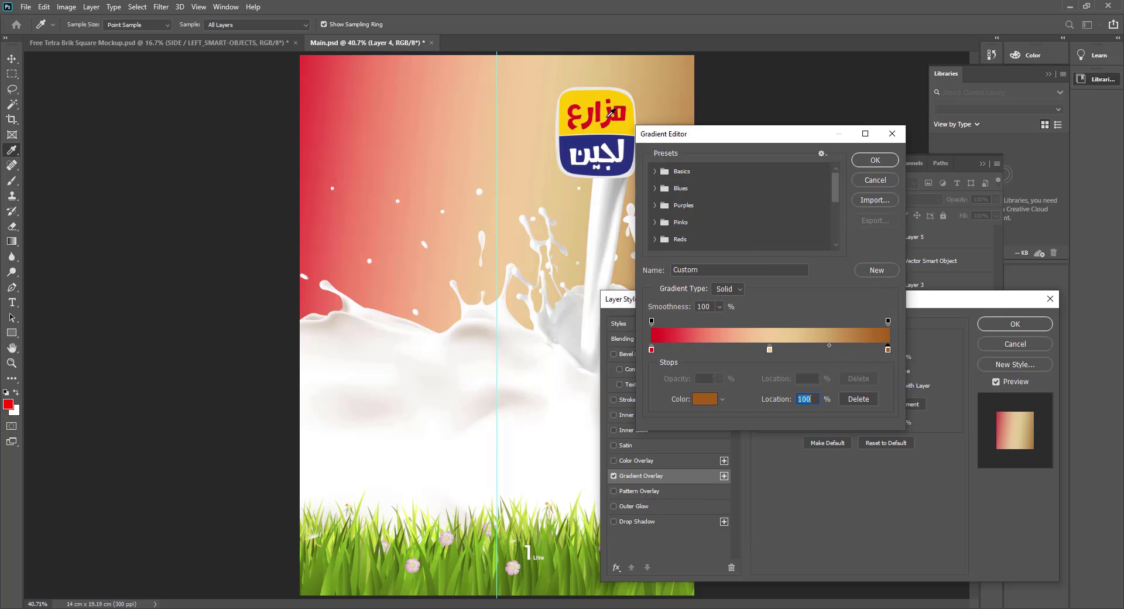
click(620, 130)
drag(772, 363, 773, 387)
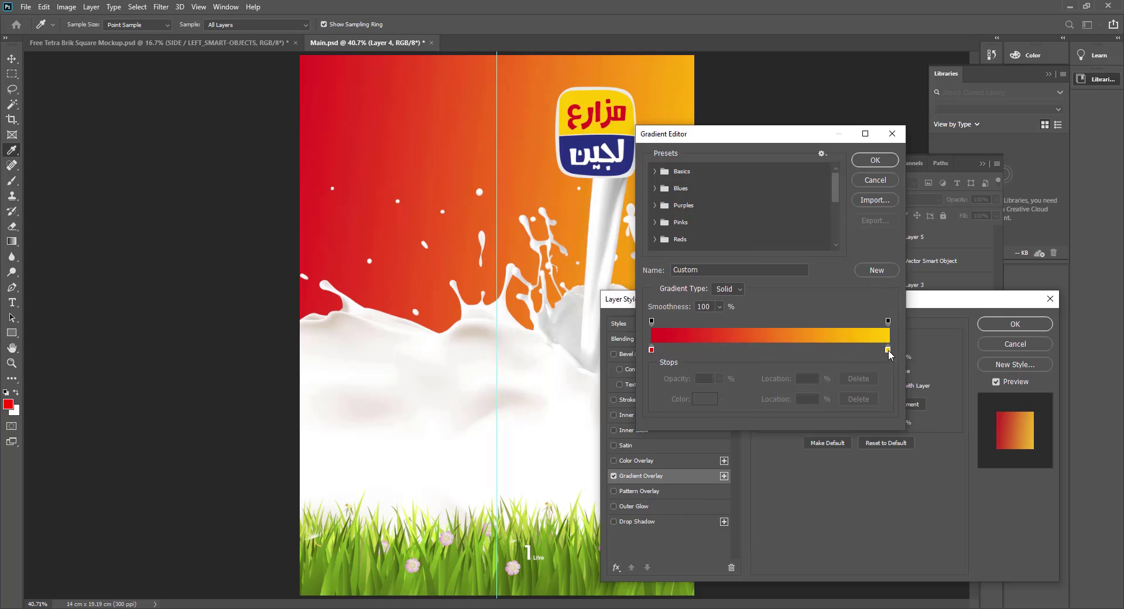
Set the gradient's end stop to dark red 67030b and its start stop to bright red f50013.
click(592, 117)
click(704, 399)
drag(918, 153, 926, 175)
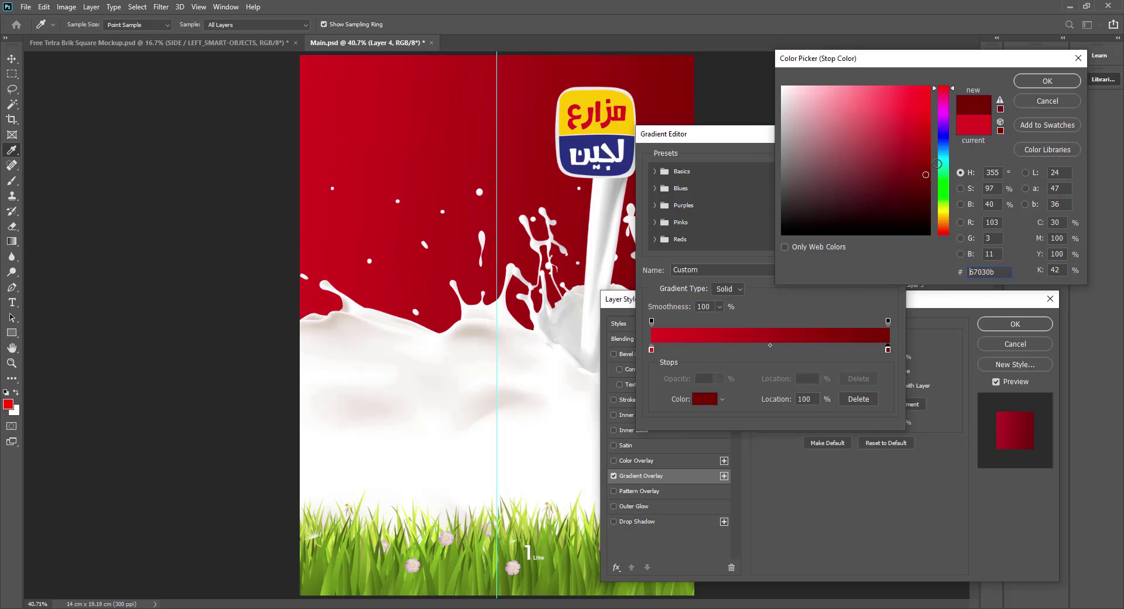
key(Return)
click(710, 404)
key(ctrl+v)
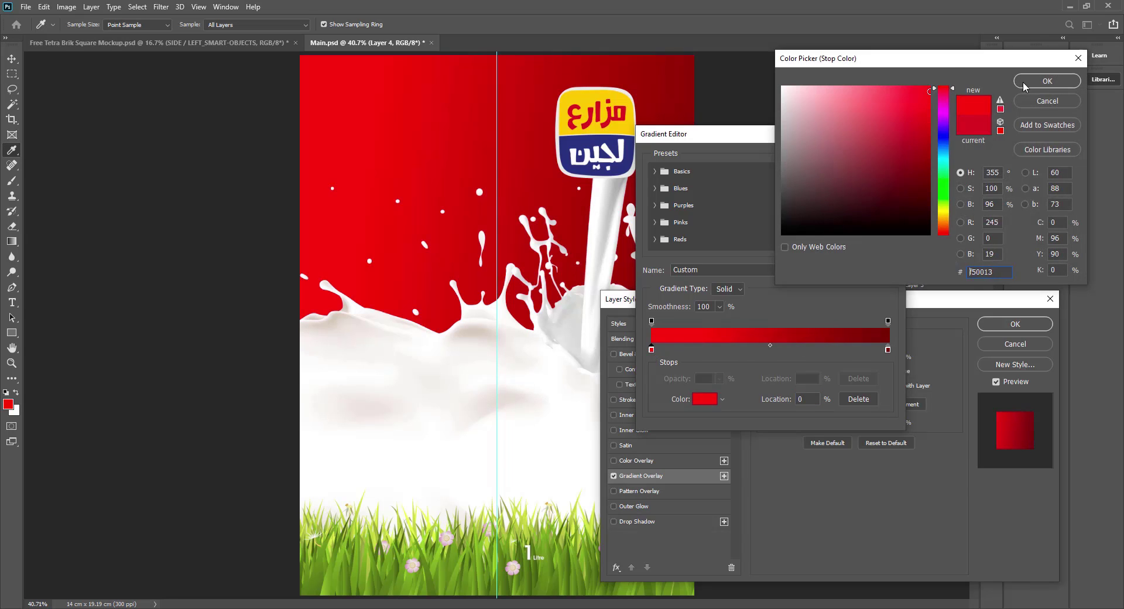
click(1025, 85)
click(875, 164)
Tilt the linear gradient overlay diagonally across the background and apply the layer style.
mouse_move(812, 404)
mouse_down()
mouse_move(828, 404)
mouse_move(811, 399)
mouse_up()
click(815, 386)
click(773, 372)
click(822, 411)
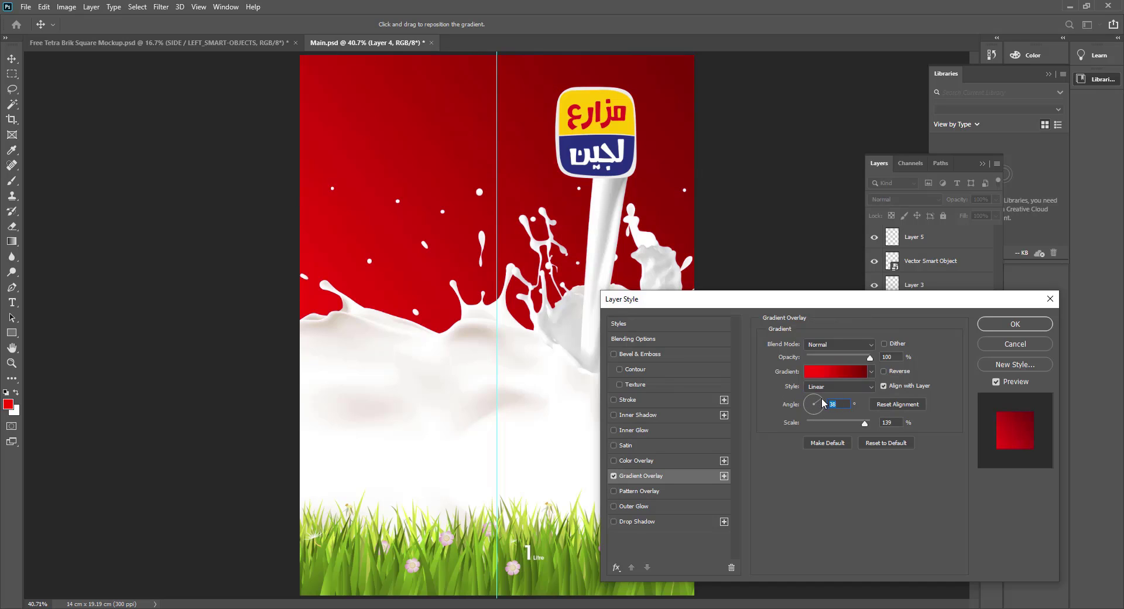
key(Return)
Enlarge the nutrition table slightly and move it lower on the grass.
right_click(673, 547)
click(684, 555)
drag(657, 556, 596, 554)
key(ctrl+t)
key(Return)
ctrl+click(651, 569)
drag(712, 433, 712, 447)
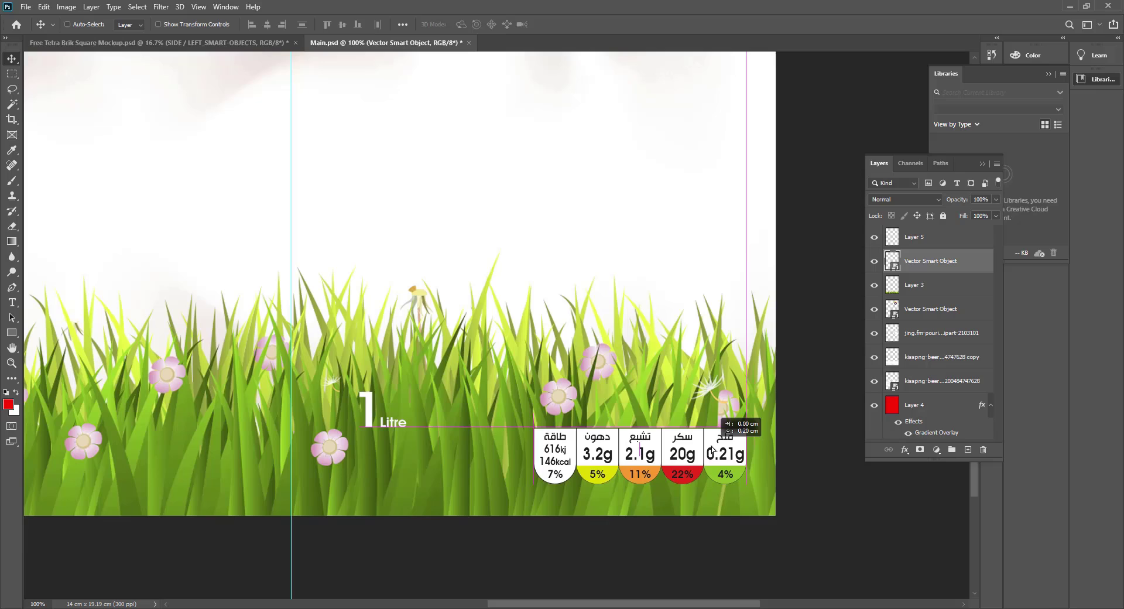
Enlarge the "1 Litre" text to about the nutrition table's height and move it down level with the table.
ctrl+click(371, 416)
key(ctrl+t)
drag(406, 428, 434, 456)
drag(415, 449, 422, 483)
key(Return)
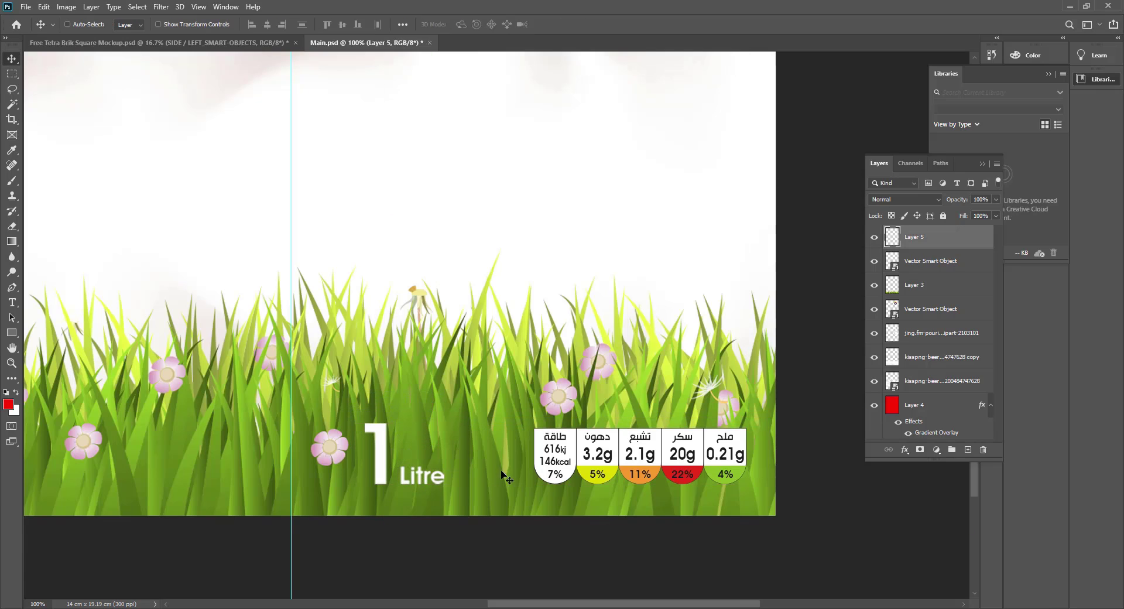
Add the centered text "حليب" in Ara Hamah Homs Regular on the white milk area above the grass.
key(ctrl+minus)
key(ctrl+minus)
key(ctrl+minus)
key(z)
click(597, 416)
key(t)
click(596, 418)
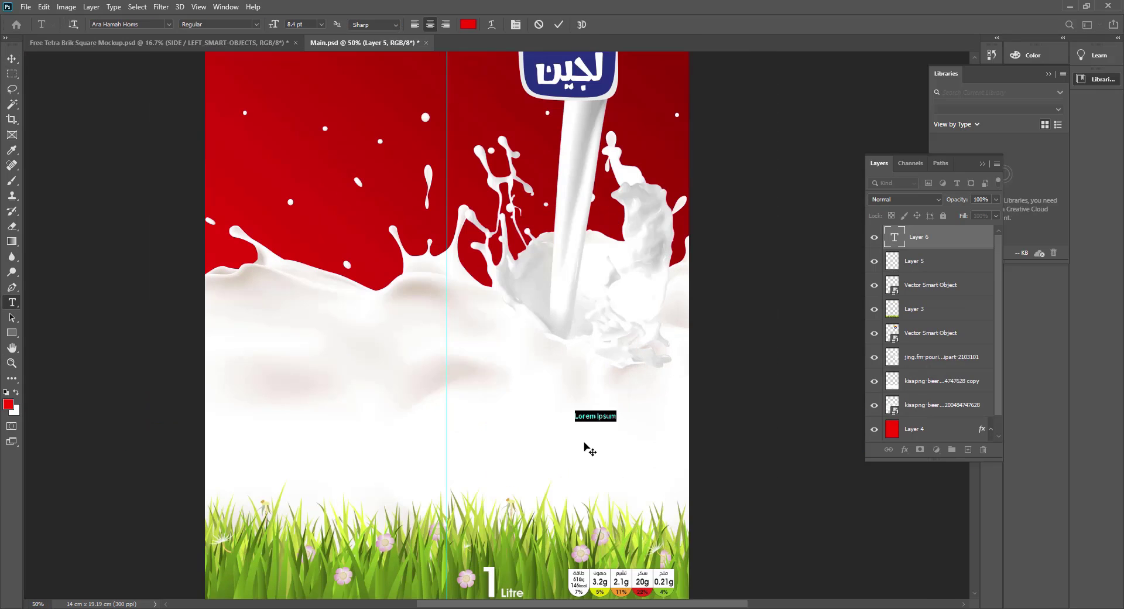
key(ctrl+Return)
Enlarge the "حليب" text and color it with the dark blue sampled from the logo.
key(ctrl+t)
drag(585, 422, 489, 480)
key(Return)
key(i)
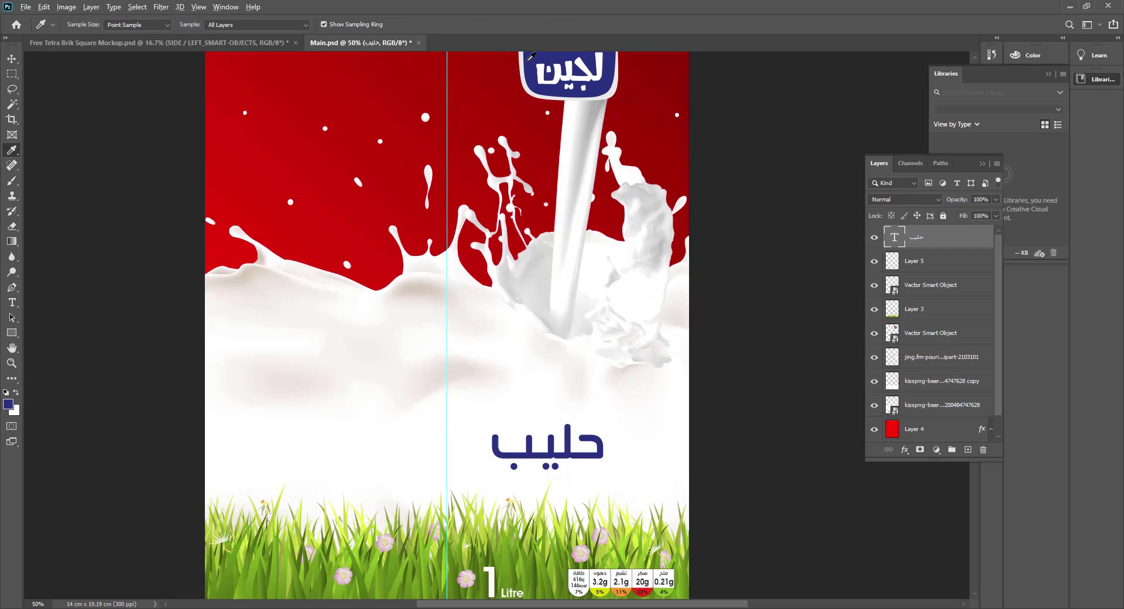
Move "حليب" up below the splash and add a smaller copy reading "طبيعي" under its left end.
drag(593, 467, 561, 438)
key(ctrl+t)
key(Return)
drag(549, 430, 557, 440)
key(t)
click(542, 436)
key(ctrl+a)
key(ctrl+Return)
Select both text layers, enlarge them slightly, and center them in the canvas's right half below the milk splash.
key(v)
shift+right_click(614, 413)
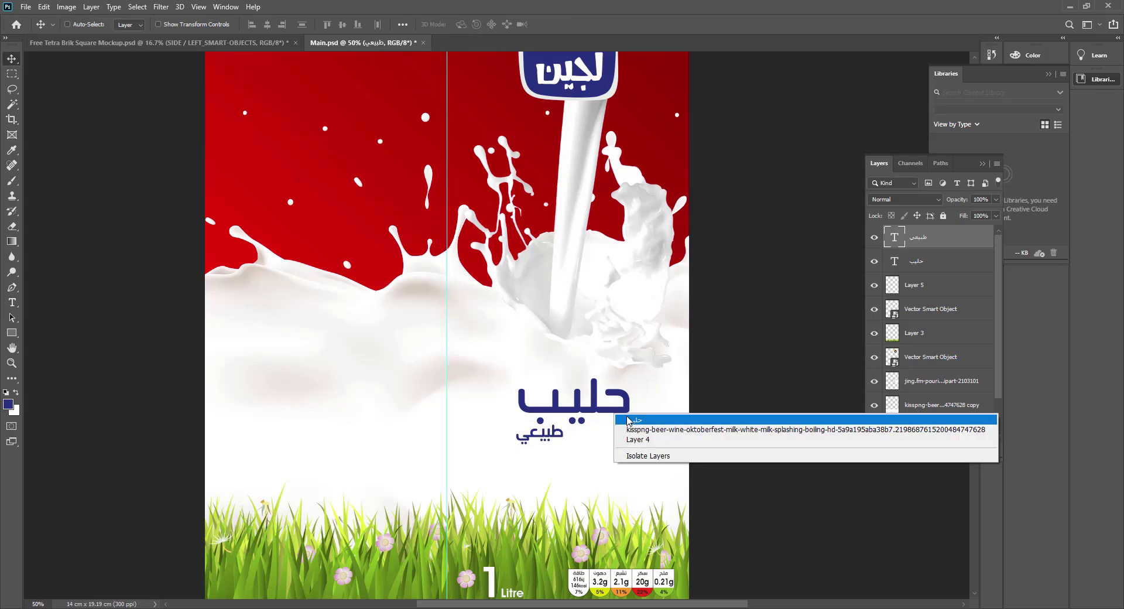
shift+click(625, 420)
drag(651, 453, 651, 446)
key(ctrl+t)
key(Escape)
drag(629, 372, 637, 357)
key(ctrl+t)
drag(606, 388, 598, 399)
key(Return)
Move the two white milk splash background layers up slightly together.
right_click(677, 438)
click(707, 445)
drag(707, 446, 701, 428)
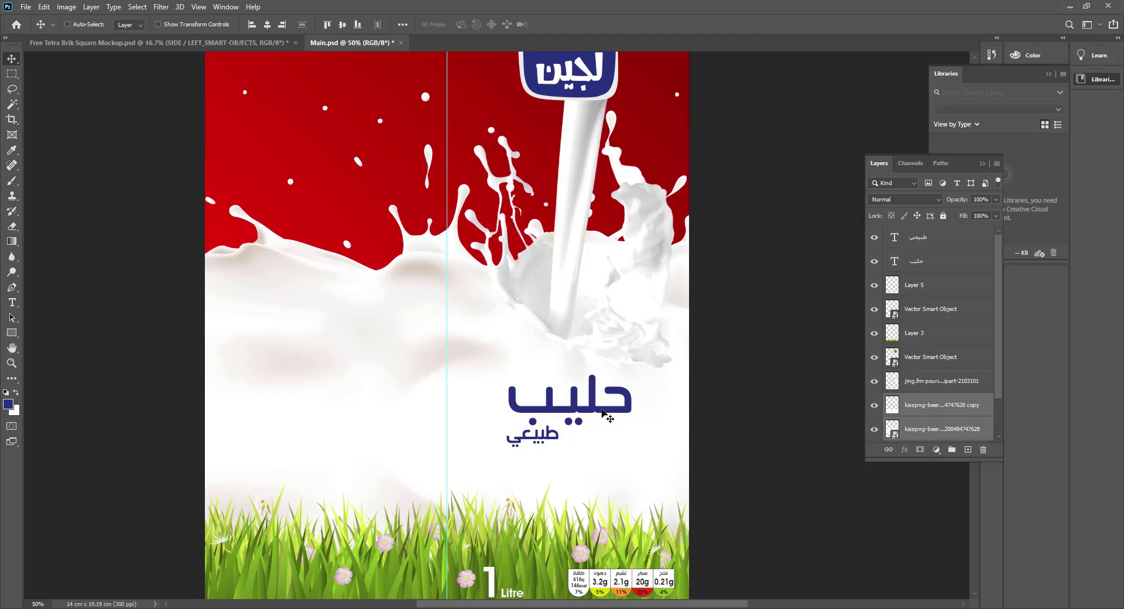
key(ctrl+t)
key(Escape)
right_click(609, 411)
right_click(519, 433)
shift+click(534, 440)
key(ctrl+t)
key(Escape)
Select the "حليب" and "طبيعي" text layers together, enlarge them slightly and move them up toward the milk splash.
right_click(616, 410)
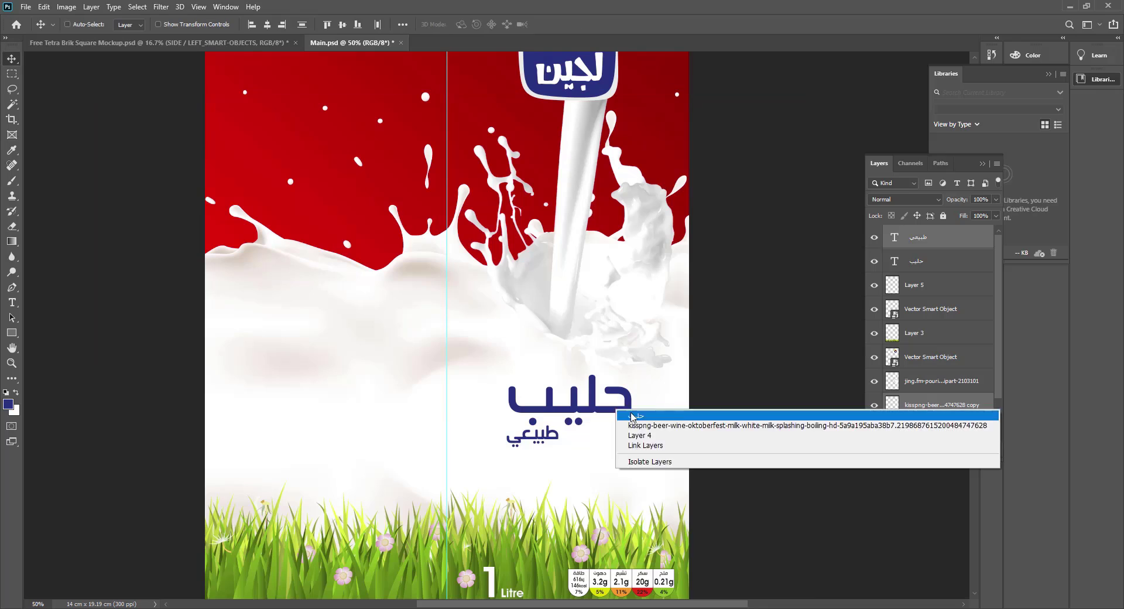
click(632, 416)
right_click(522, 434)
shift+click(534, 441)
key(ctrl+t)
mouse_move(633, 375)
mouse_down()
mouse_move(648, 367)
mouse_move(623, 388)
mouse_up()
key(Return)
Shrink the "طبيعي" text slightly and place a copy of it below.
right_click(537, 437)
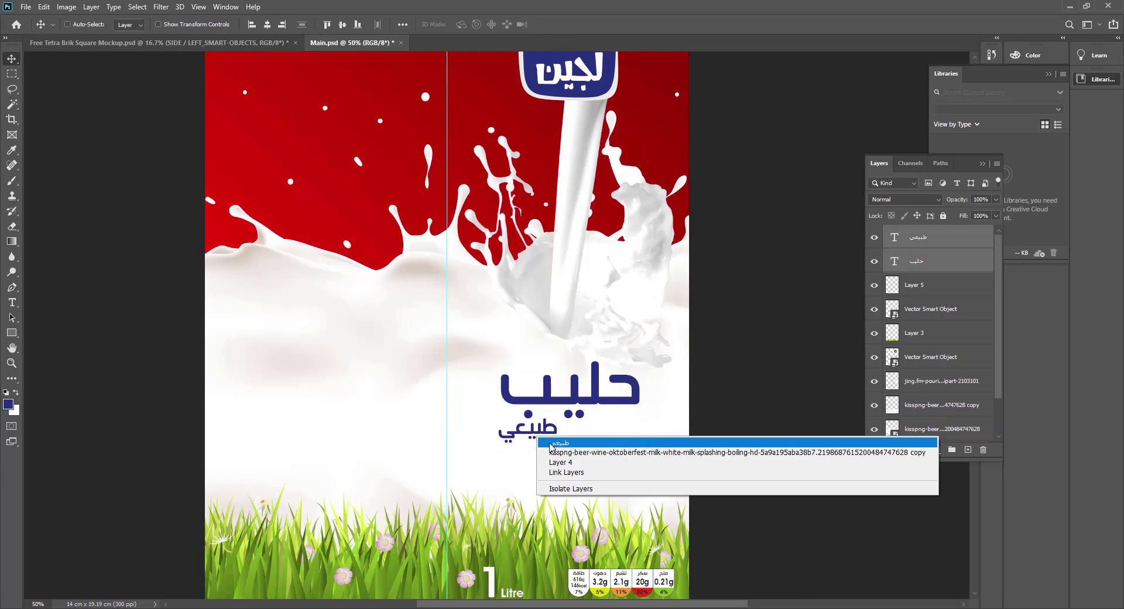
click(551, 443)
key(ctrl+t)
drag(499, 440, 558, 462)
key(Return)
Change the copied text to "كامل الدسم" and enlarge it to roughly the width of "حليب".
key(t)
key(ctrl+Return)
key(ctrl+t)
drag(626, 466, 641, 466)
key(Return)
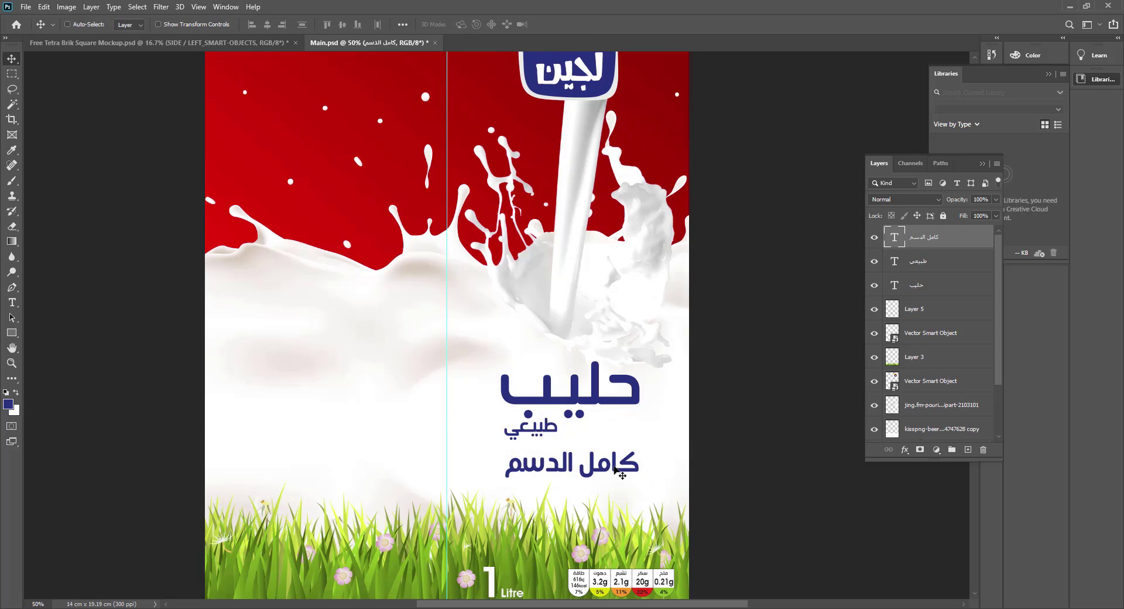
Color the "كامل الدسم" text with a red sampled from the background gradient.
key(i)
click(206, 118)
key(alt+BackSpace)
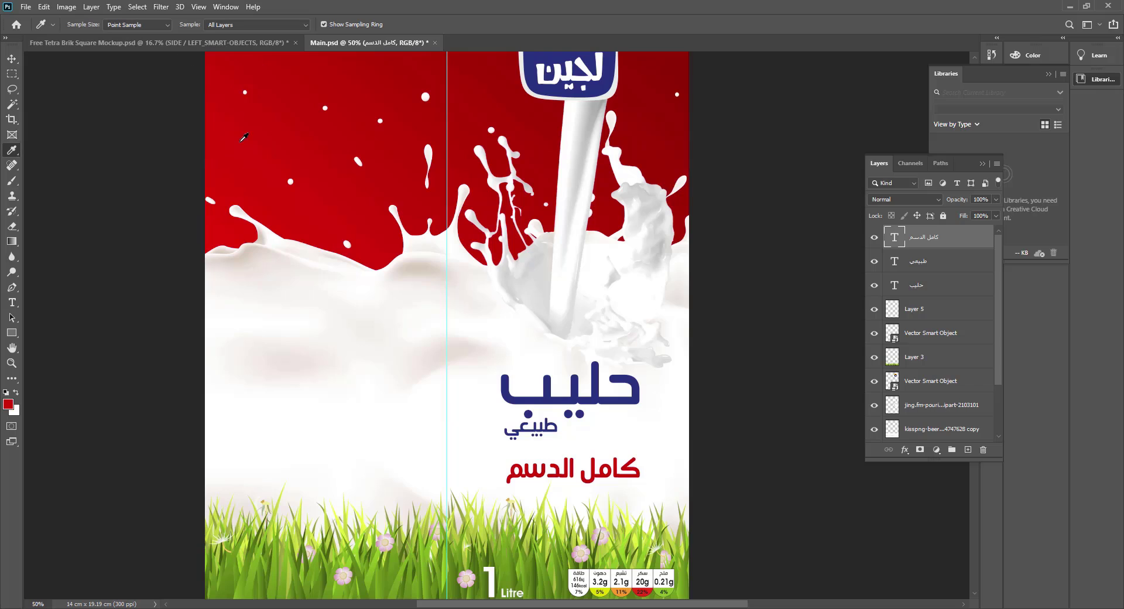
Center "حليب" and "كامل الدسم" horizontally in the canvas's right half, then nudge "طبيعي" left and "كامل الدسم" up.
key(ctrl+minus)
key(z)
click(625, 474)
shift+right_click(546, 369)
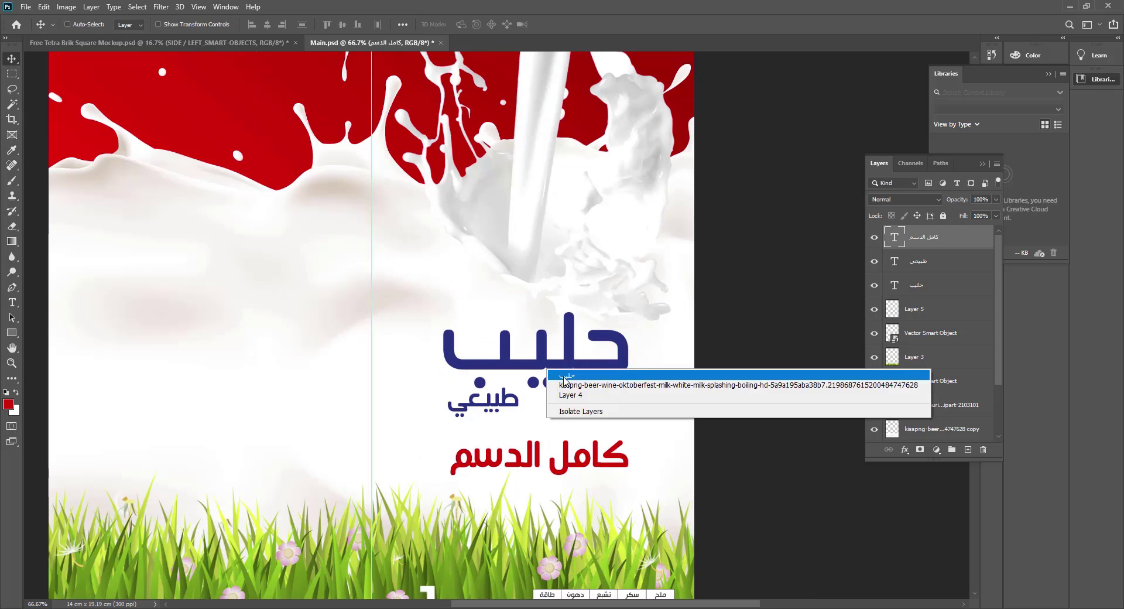
shift+click(561, 376)
key(m)
drag(372, 245, 695, 435)
key(v)
click(267, 25)
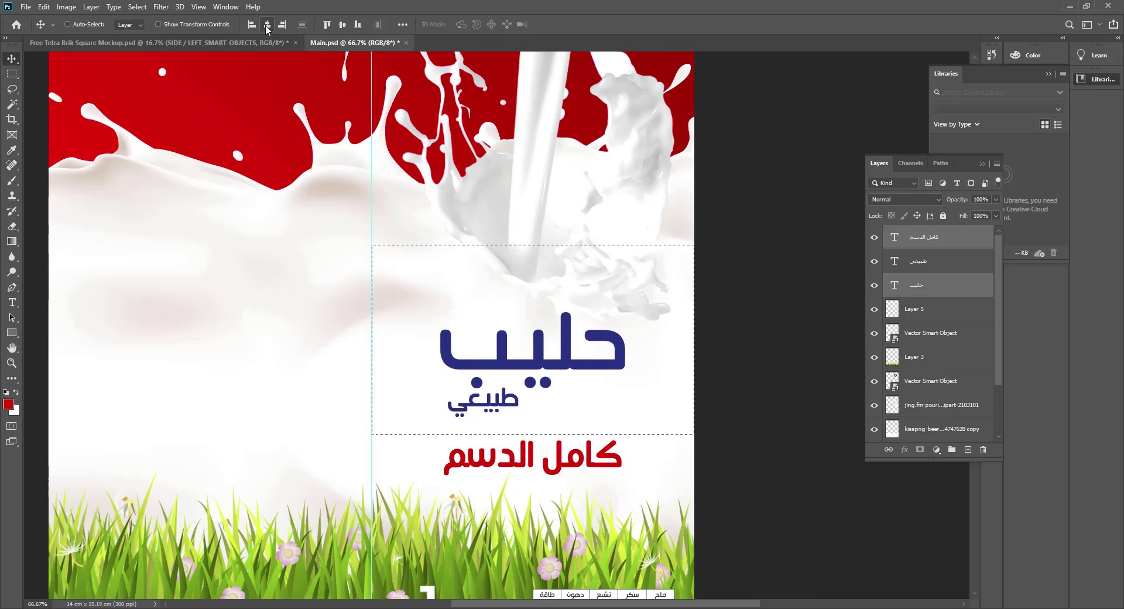
drag(510, 410, 497, 408)
drag(585, 472, 586, 464)
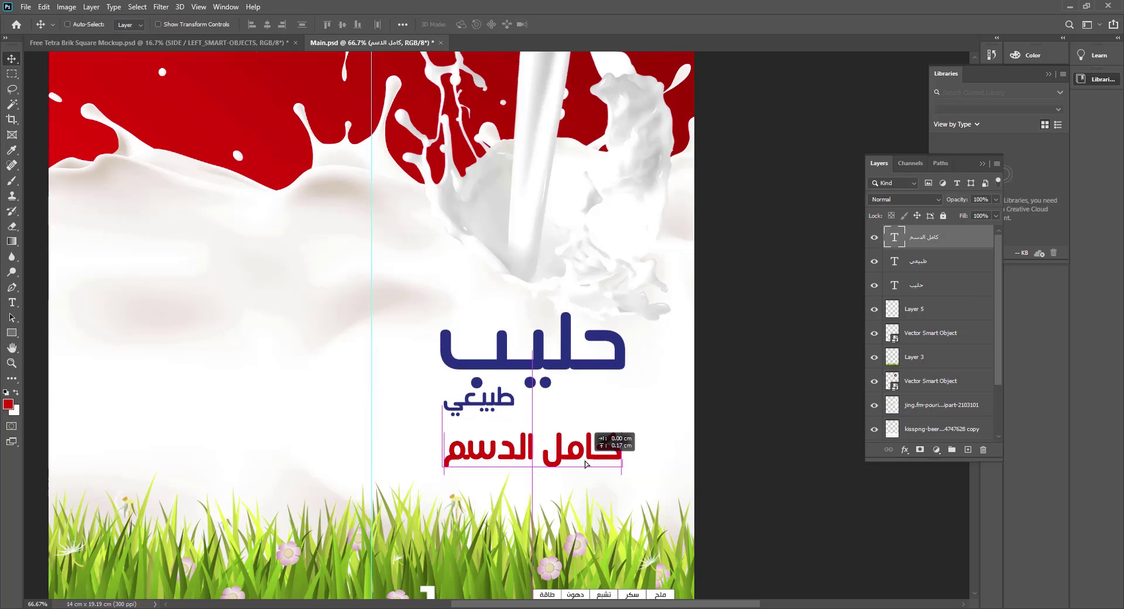
Duplicate the milk splash background layer and move the copy up to the upper part of the canvas.
key(z)
scroll(612, 393, up, 6)
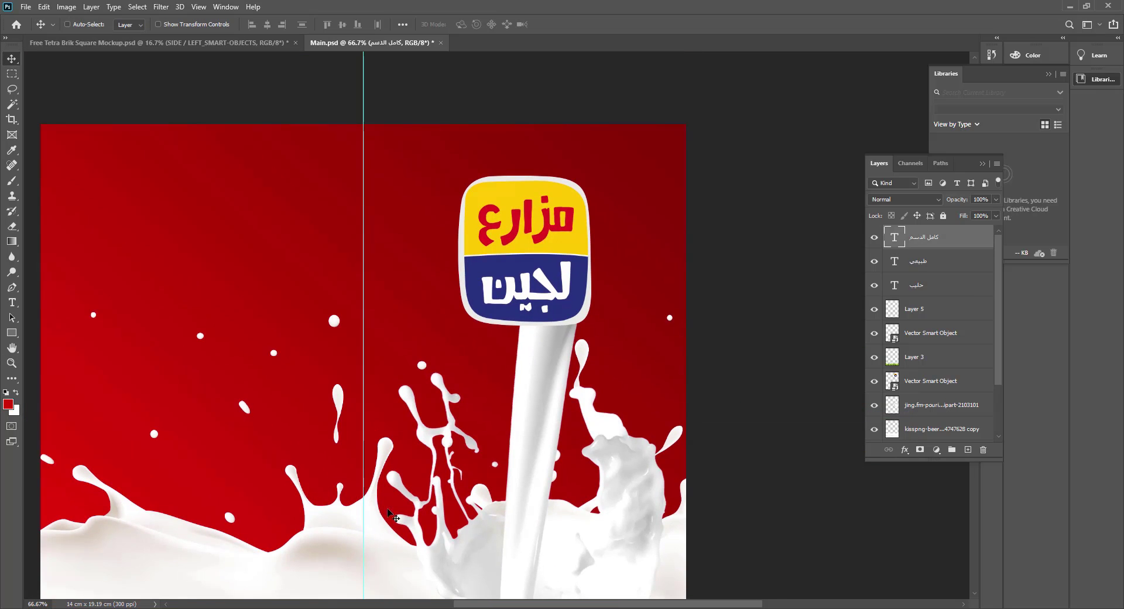
right_click(386, 542)
click(397, 551)
drag(397, 554, 406, 311)
key(ctrl+minus)
key(ctrl+minus)
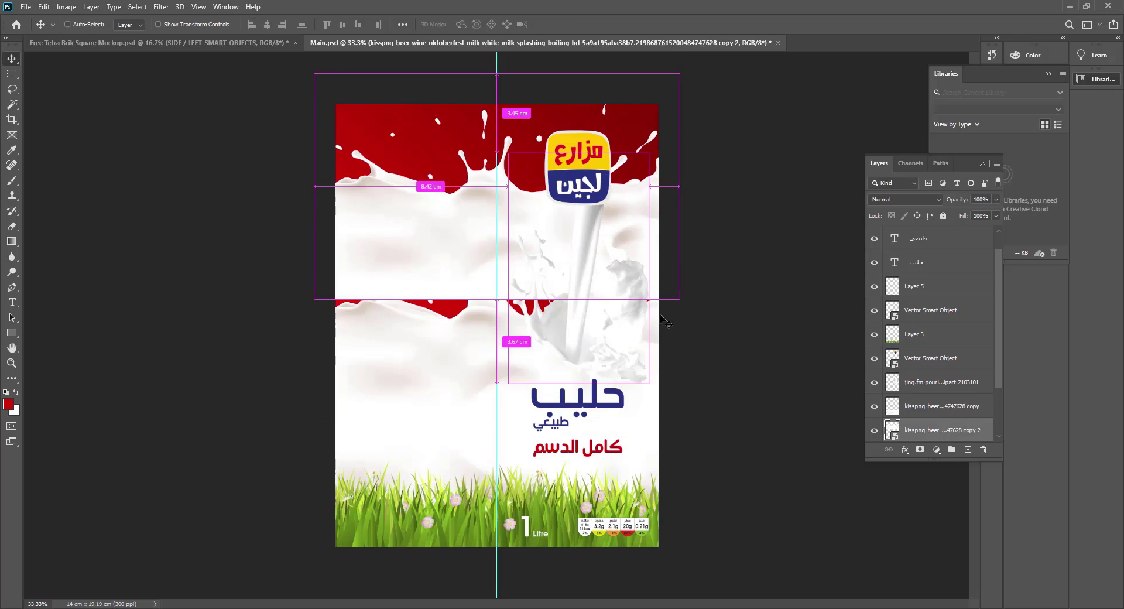
Rotate the splash copy about 180° so it drips from the canvas's top edge, and save the document.
key(ctrl+t)
drag(668, 319, 327, 68)
drag(335, 164, 337, 106)
drag(383, 160, 385, 137)
drag(706, 140, 706, 150)
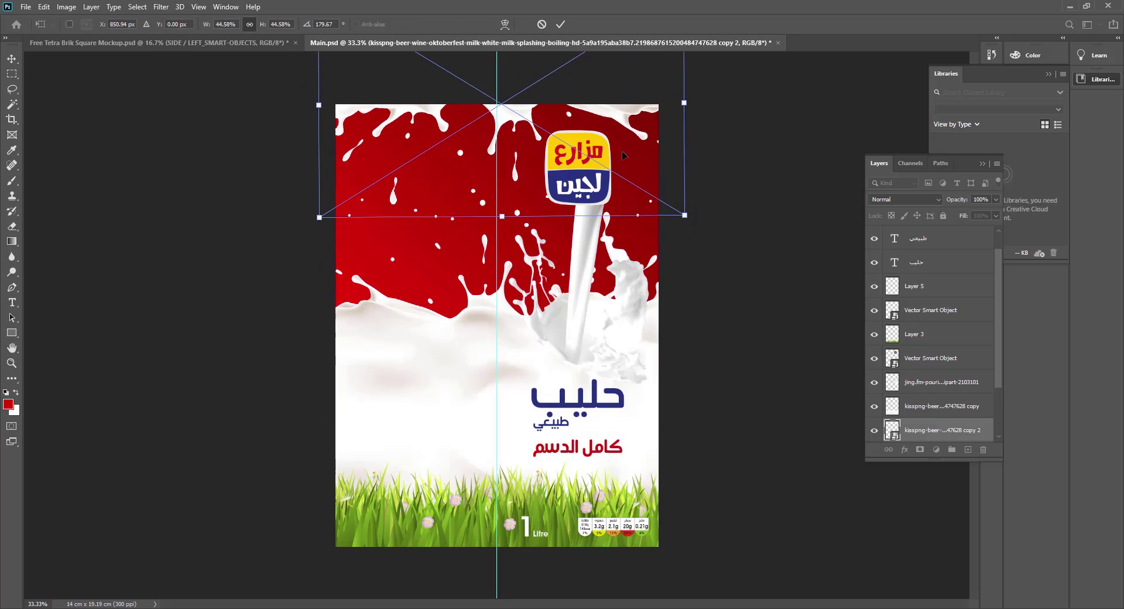
key(Return)
key(ctrl+s)
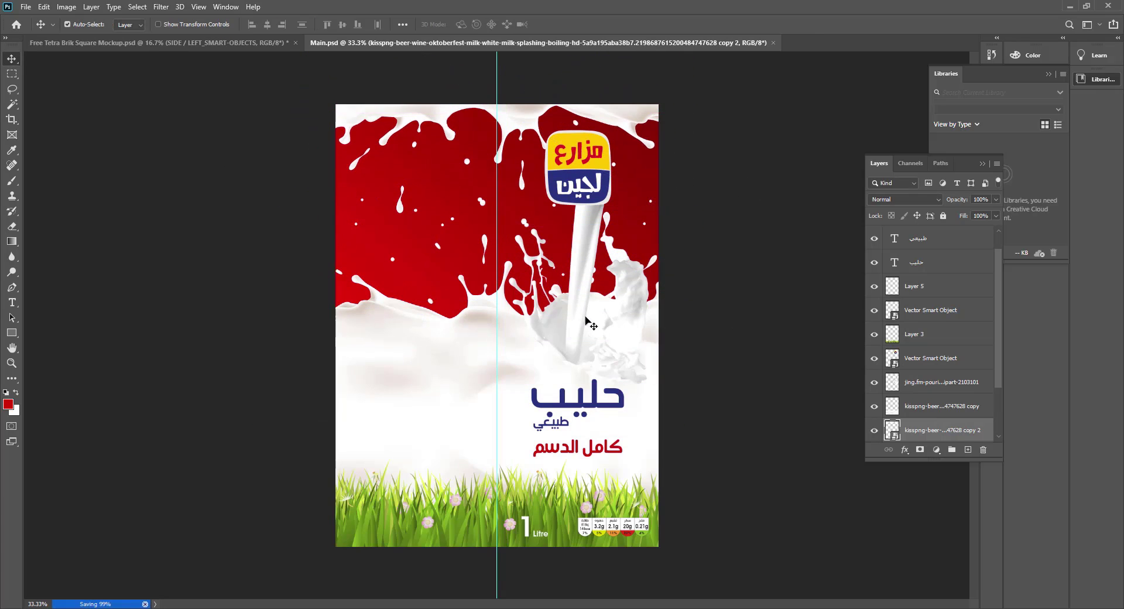
Switch to Illustrator and copy the three-line product description headed "حليب كامل الدسم".
key(alt+Tab)
click(589, 243)
drag(507, 108, 703, 183)
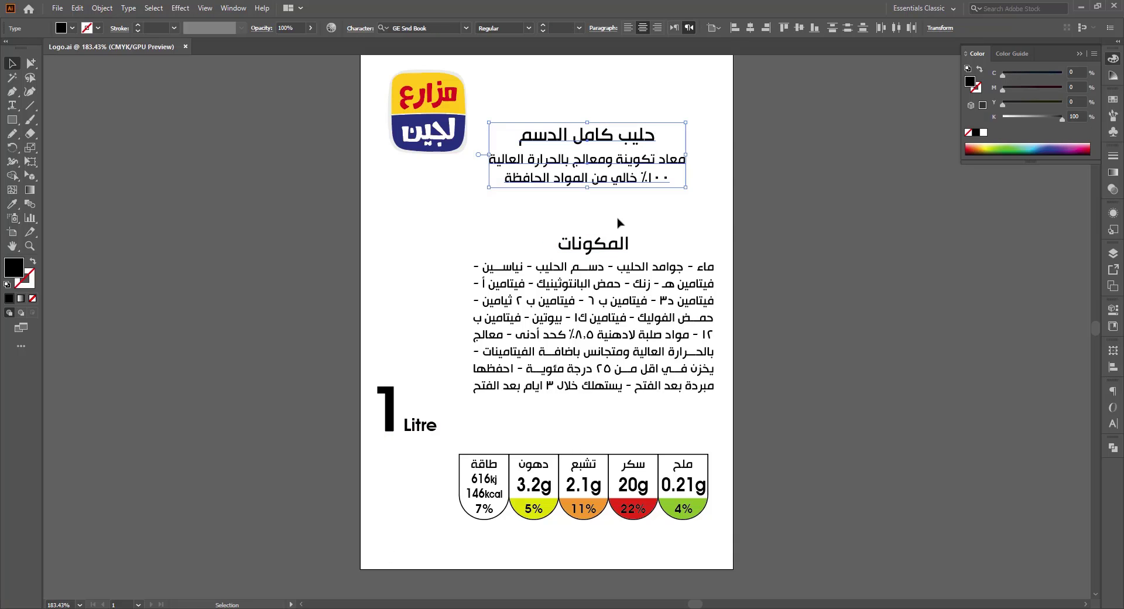
click(911, 489)
click(383, 608)
Paste the description into the Photoshop label, shrink it, place it in the upper left red area and invert it to white.
key(ctrl+v)
click(610, 176)
drag(625, 326, 479, 326)
drag(437, 326, 504, 186)
key(Return)
key(ctrl+i)
Rasterize the upside-down splash layer and erase the milk drop overlapping the description text.
key(ctrl+space)
right_click(403, 71)
click(412, 75)
key(e)
right_click(947, 429)
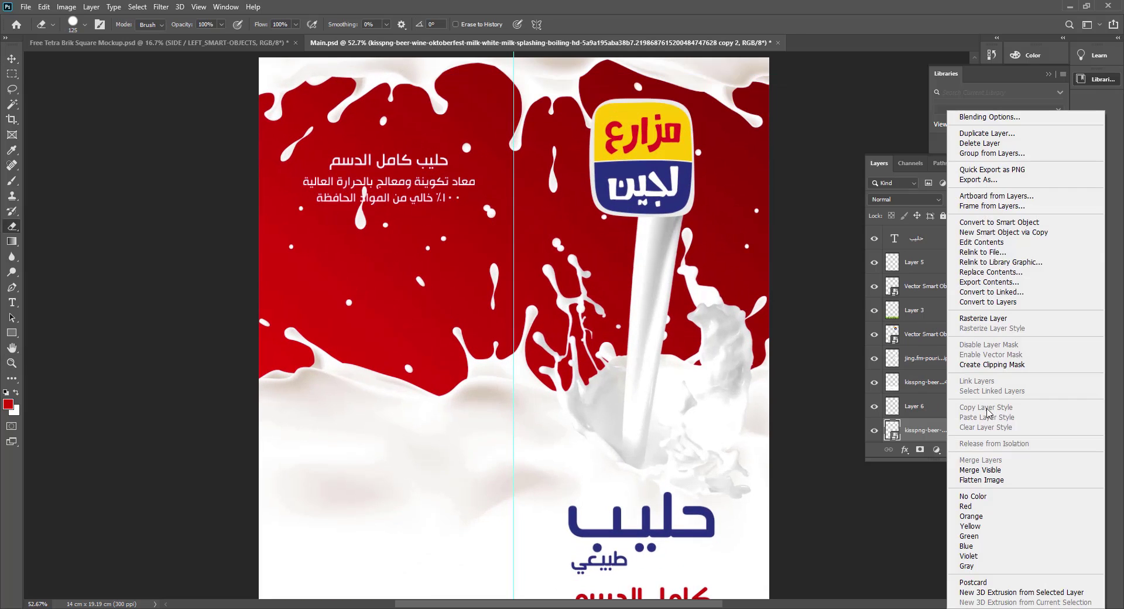
click(994, 319)
drag(357, 205, 356, 226)
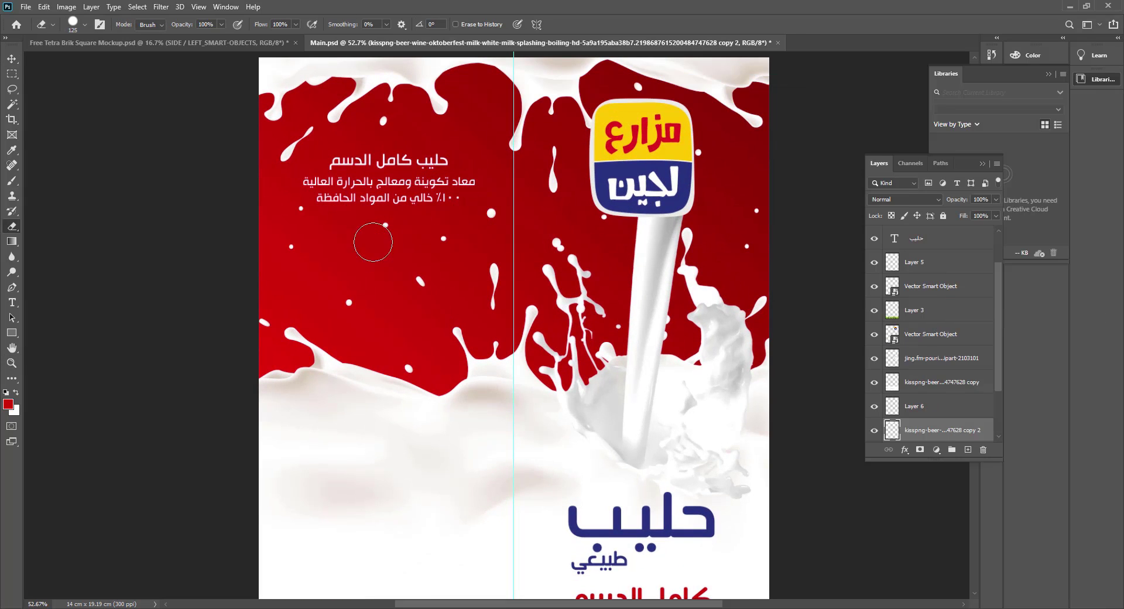
Select the white description text layer, enlarge it slightly and move it up.
key(v)
right_click(433, 165)
click(448, 170)
right_click(444, 165)
click(456, 171)
key(ctrl+t)
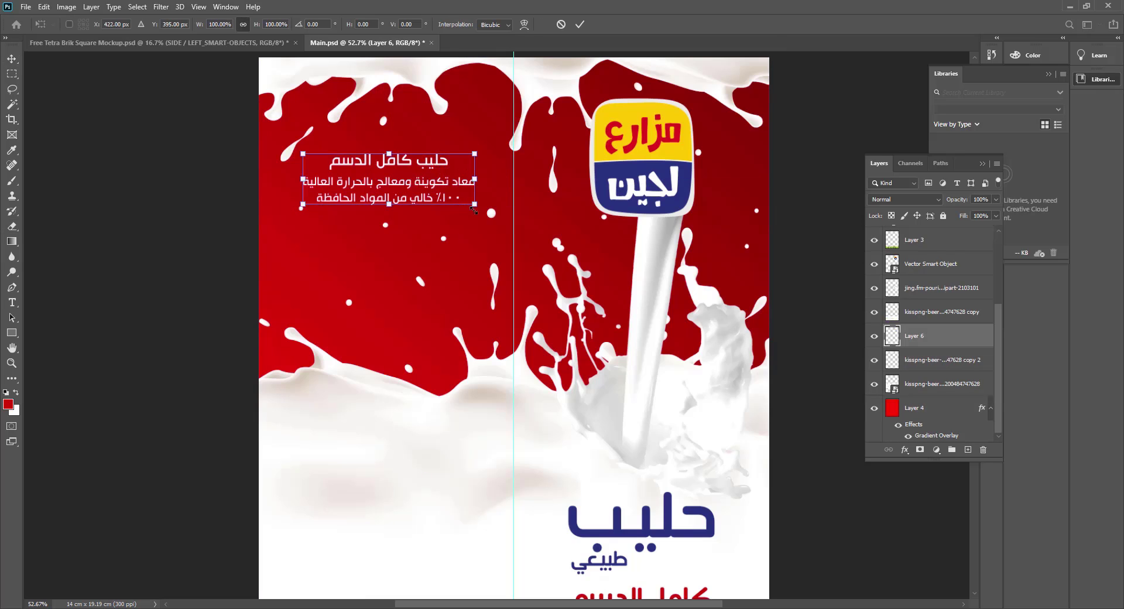
drag(476, 206, 484, 213)
key(Return)
key(shift+Up)
key(shift+Up)
key(shift+Up)
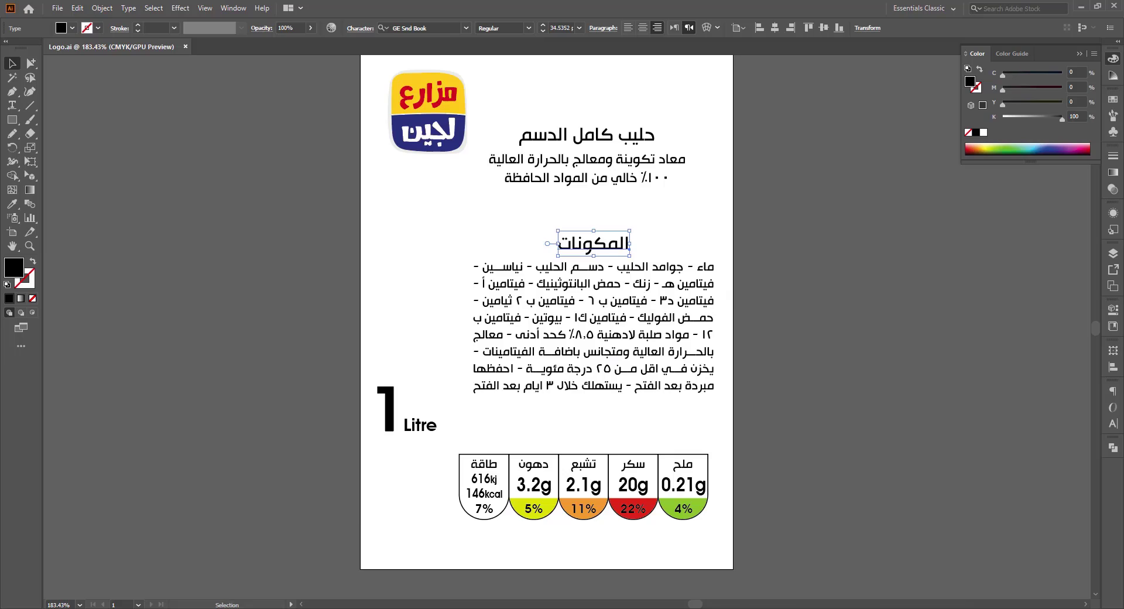
Paste the "المكونات" heading from Illustrator into the label, scale it down and center it below the description.
key(alt+Tab)
key(ctrl+v)
click(610, 175)
drag(527, 343, 412, 258)
drag(462, 268, 430, 256)
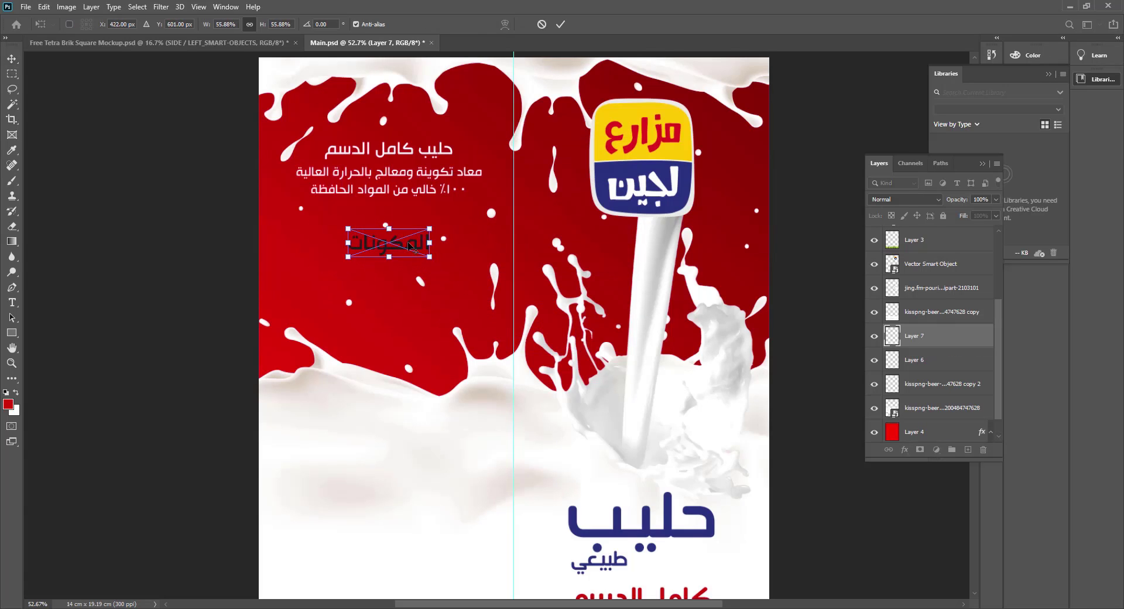
key(Return)
Switch to Illustrator and draw a tall black rectangle beside the artboard.
key(alt+Tab)
drag(795, 298, 652, 201)
click(527, 237)
click(779, 268)
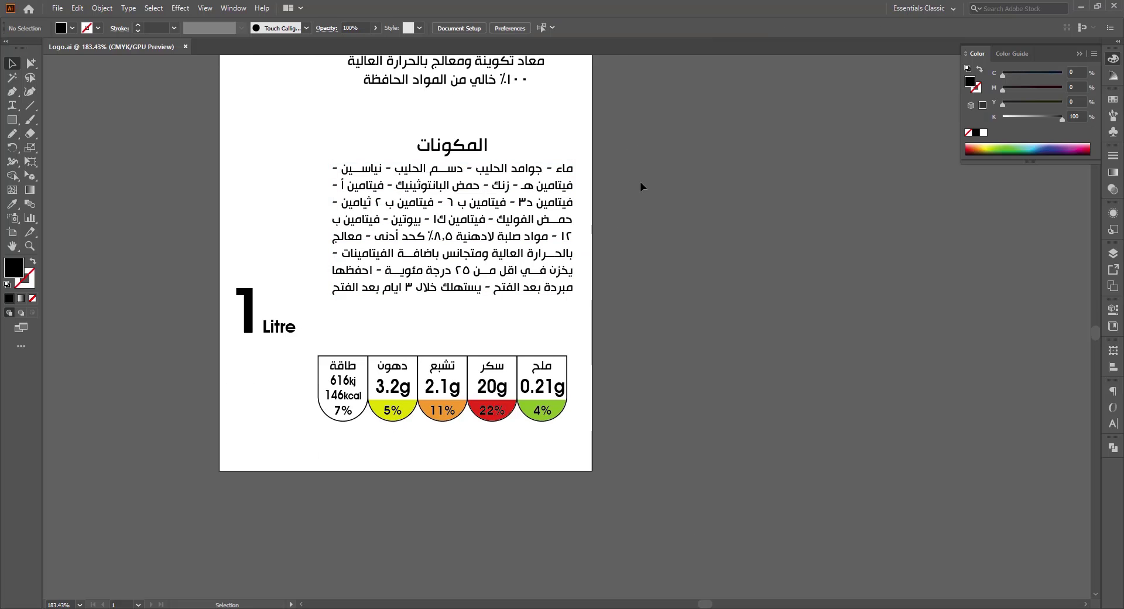
drag(808, 412, 809, 412)
Move the ingredients paragraph onto the black rectangle, narrow its text frame to fit and color the text white.
key(v)
drag(536, 287, 807, 397)
click(61, 28)
click(21, 45)
click(915, 211)
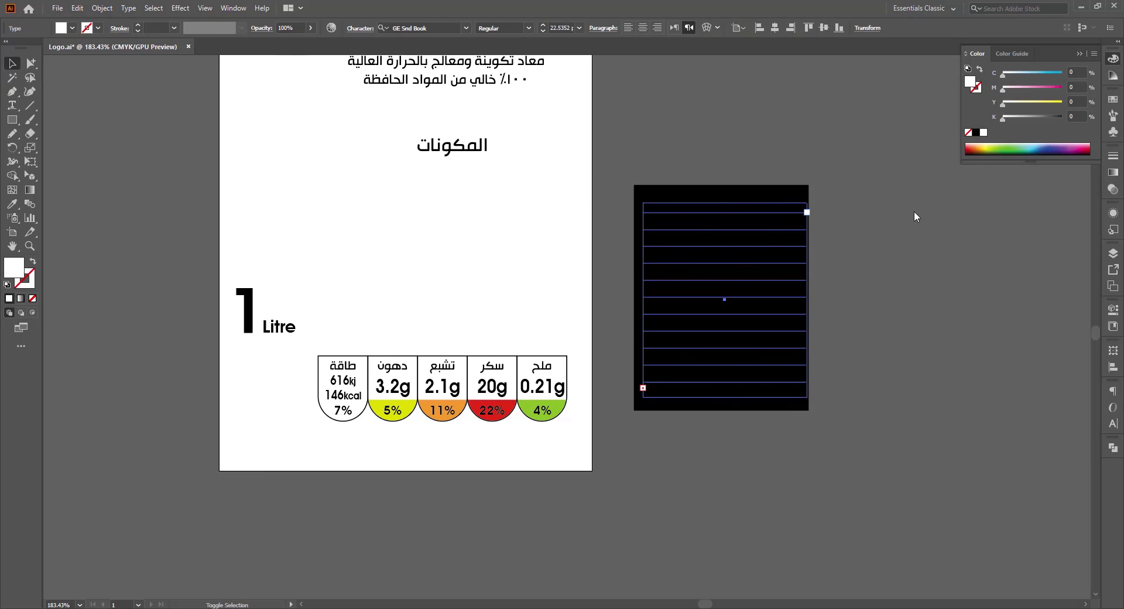
Widen the black rectangle behind the ingredients paragraph to about 10.6 cm.
ctrl+click(915, 211)
drag(844, 264, 872, 258)
click(785, 169)
drag(795, 310, 816, 310)
click(761, 258)
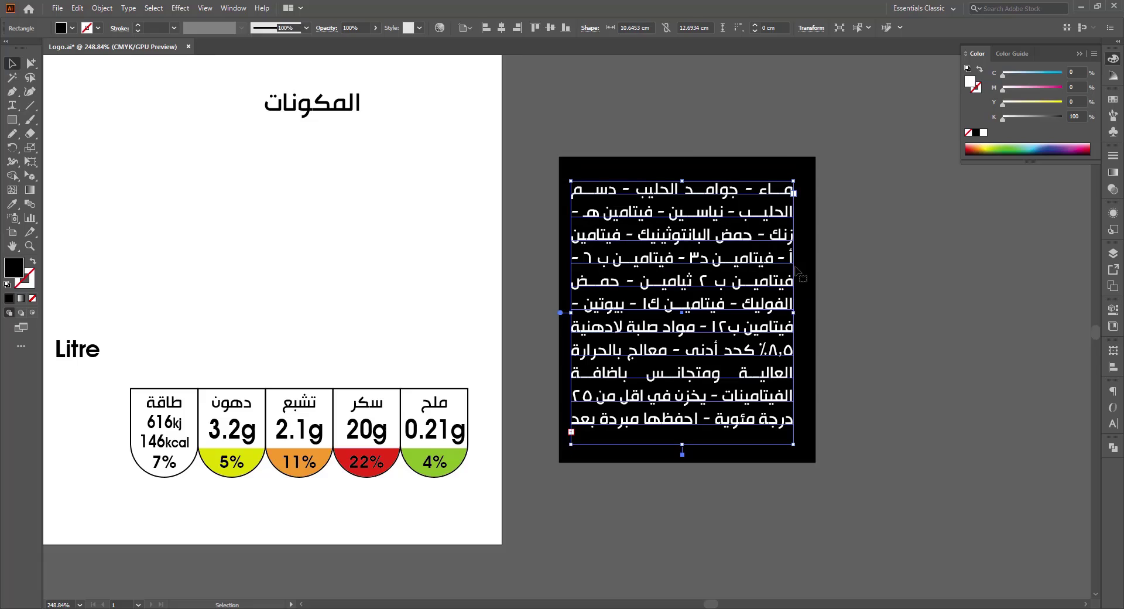
Center the ingredients paragraph on the black rectangle and extend its text frame downward.
shift+click(698, 168)
click(697, 168)
click(393, 27)
click(442, 28)
shift+click(681, 450)
drag(687, 441, 687, 458)
Set the ingredients paragraph's font size to 21 pt and its leading to 27 pt.
key(ctrl+shift+comma)
key(ctrl+t)
click(988, 435)
click(1055, 435)
click(1055, 435)
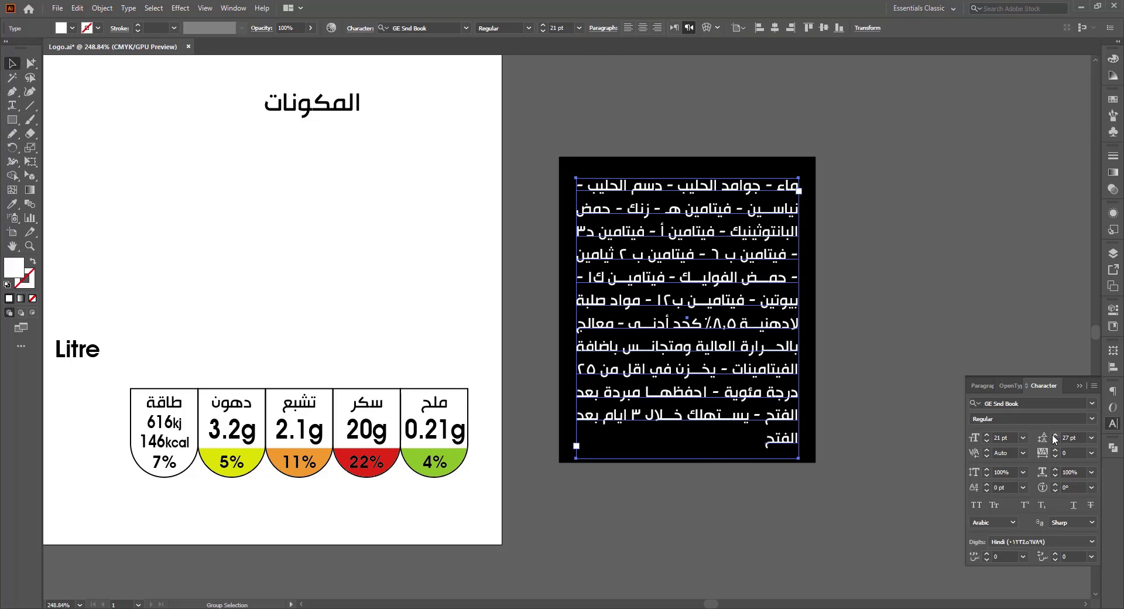
key(ctrl+shift+c)
key(ctrl+z)
Widen the ingredients text frame slightly on both sides and set the leading to 30 pt.
click(842, 337)
click(788, 325)
drag(798, 319, 802, 319)
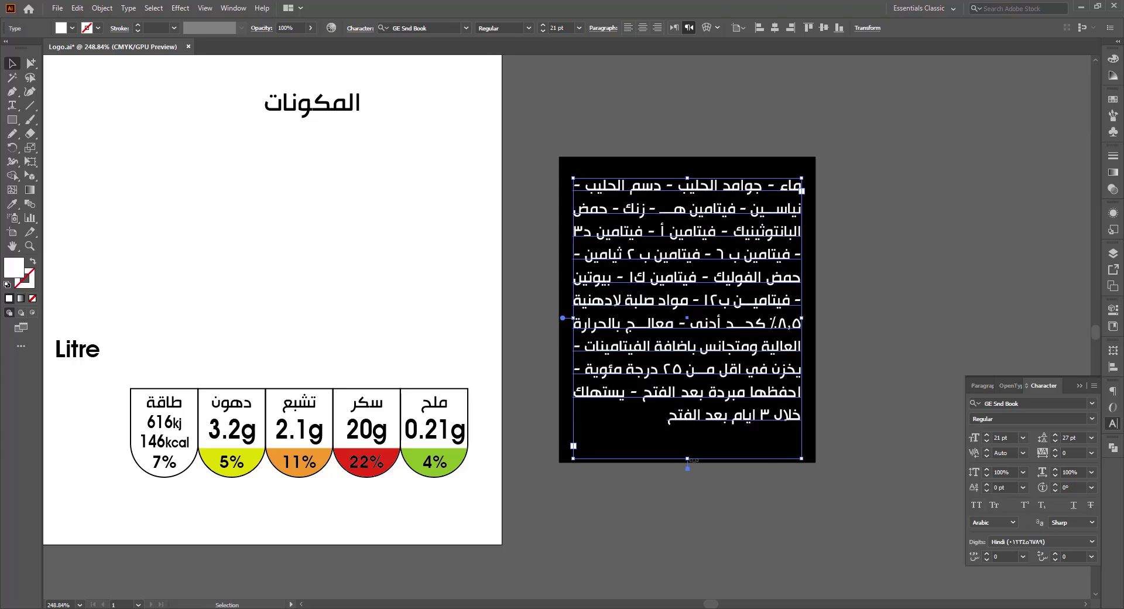
click(1055, 435)
click(1055, 435)
click(1055, 435)
Move the ingredients paragraph off the black rectangle and add anchor points midway along the rectangle's edges.
click(867, 305)
drag(641, 243, 928, 249)
click(732, 404)
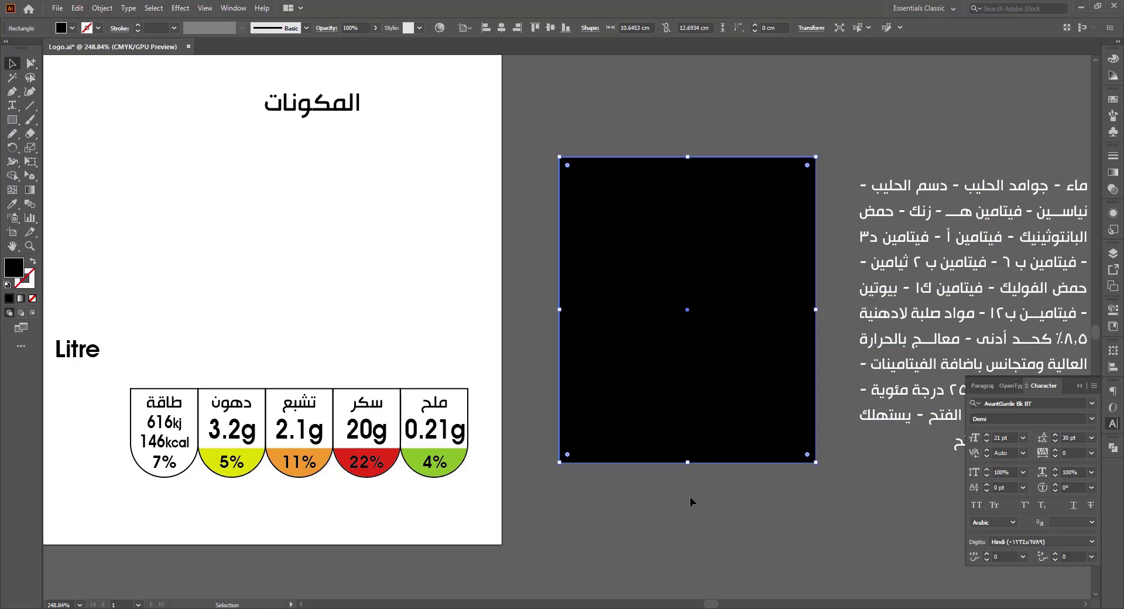
click(693, 500)
click(667, 421)
click(101, 8)
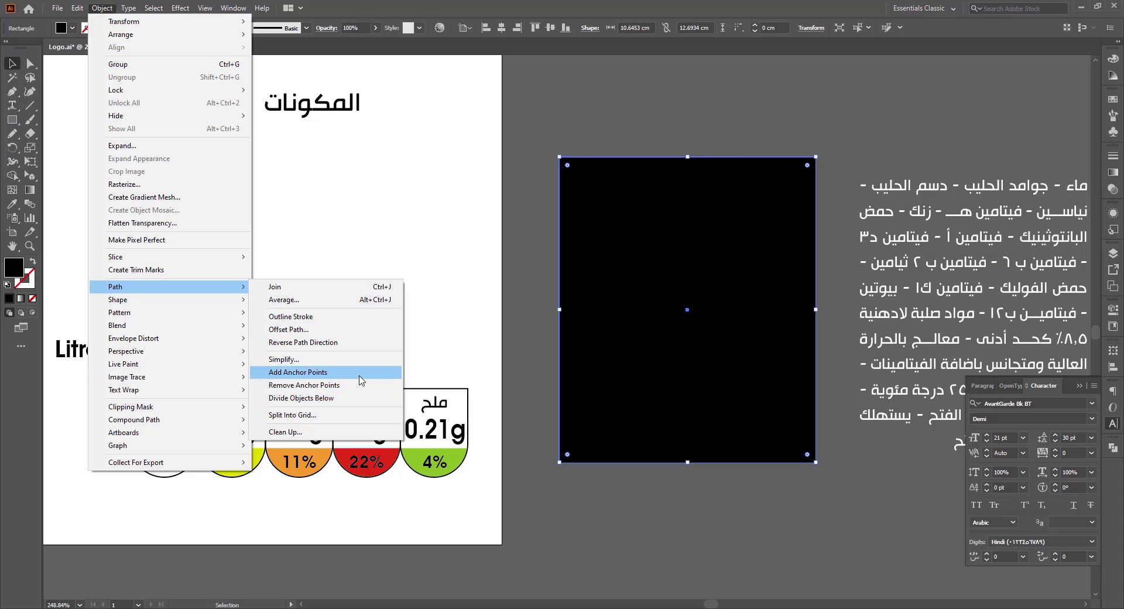
click(364, 373)
Move the middle anchors of the rectangle's upper and lower edges outward and round them into gentle curves.
key(ctrl)
key(shift+Up)
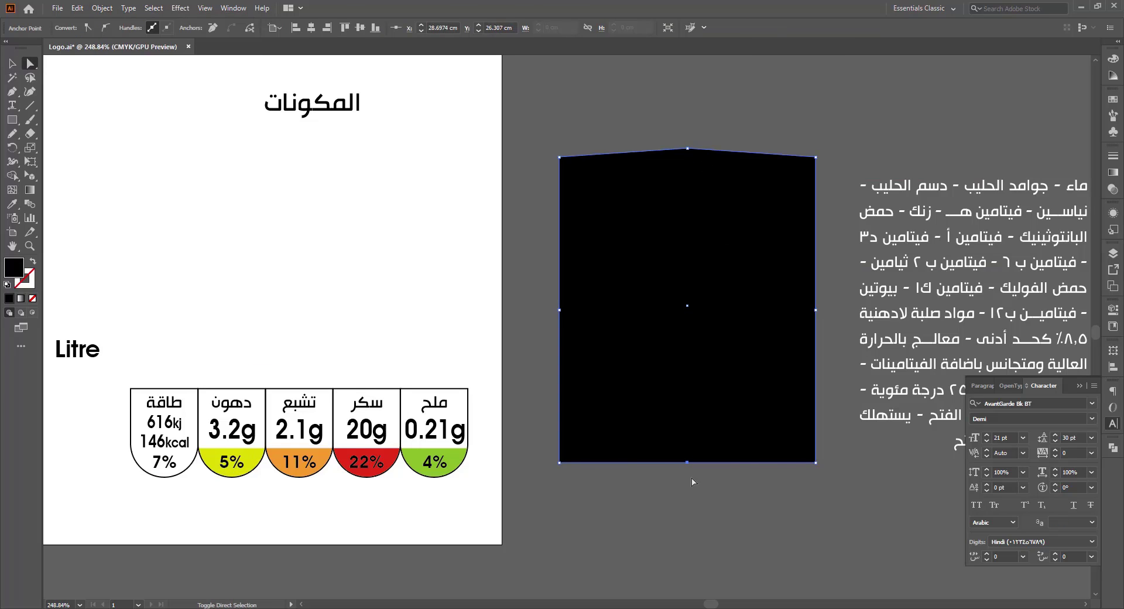
key(shift+Down)
shift+click(687, 149)
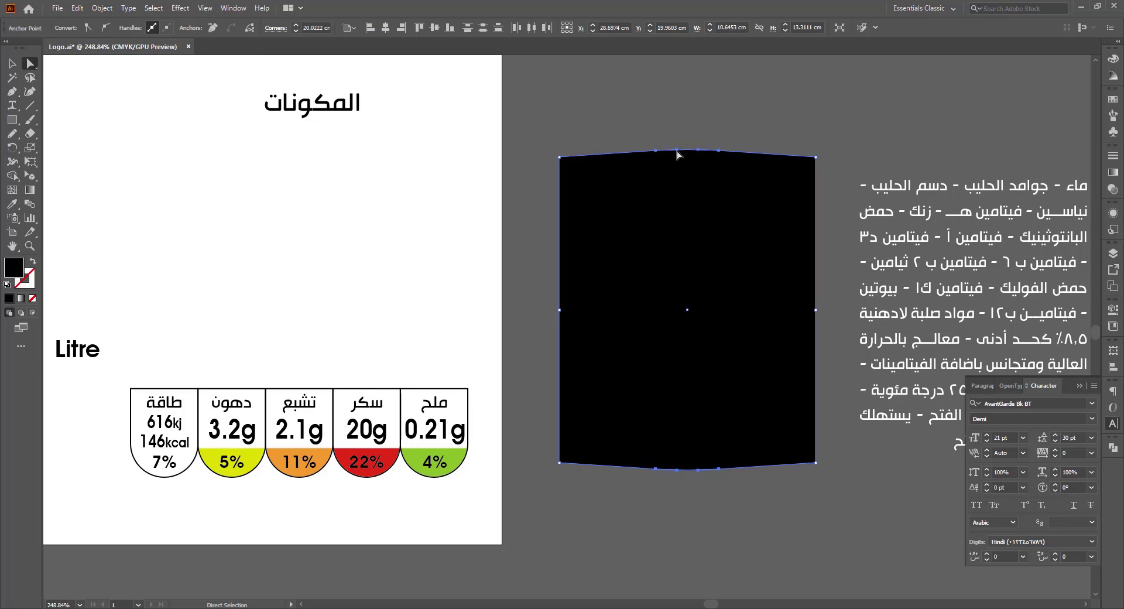
Round the four outer corners of the black shape.
key(ctrl+minus)
key(ctrl+minus)
key(ctrl+minus)
key(ctrl+minus)
drag(491, 208, 650, 438)
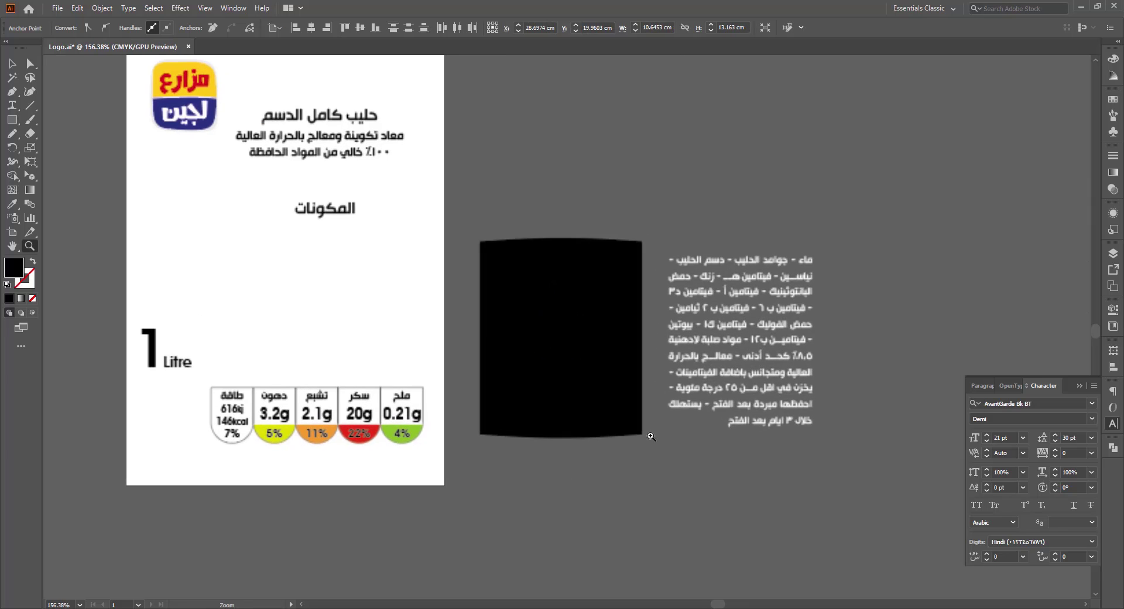
click(630, 422)
Move the ingredients paragraph back onto the rounded black shape and copy the shape alone.
key(v)
drag(700, 356, 521, 356)
click(609, 247)
key(ctrl+c)
Paste the rounded black shape into the Photoshop label and scale it to fit the left half below "المكونات".
key(alt+Tab)
key(ctrl+v)
key(Return)
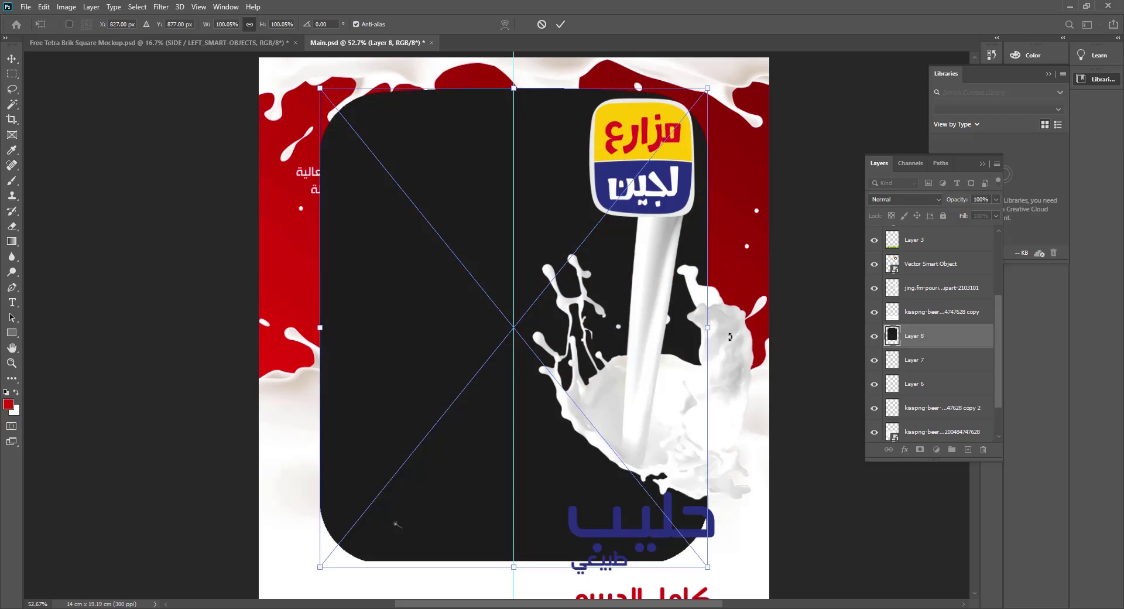
drag(542, 334, 417, 374)
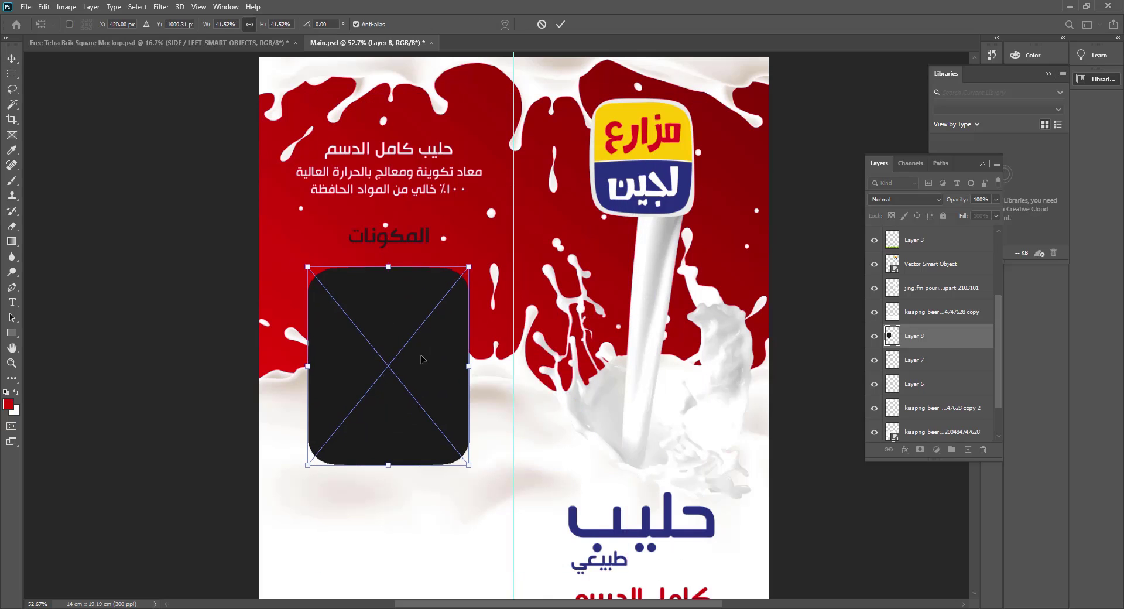
key(Return)
key(ctrl+t)
drag(389, 466, 389, 480)
drag(413, 418, 437, 409)
key(Return)
Invert the "المكونات" heading to white, resize it and position it just above the rounded black panel.
click(409, 252)
click(420, 236)
key(ctrl+t)
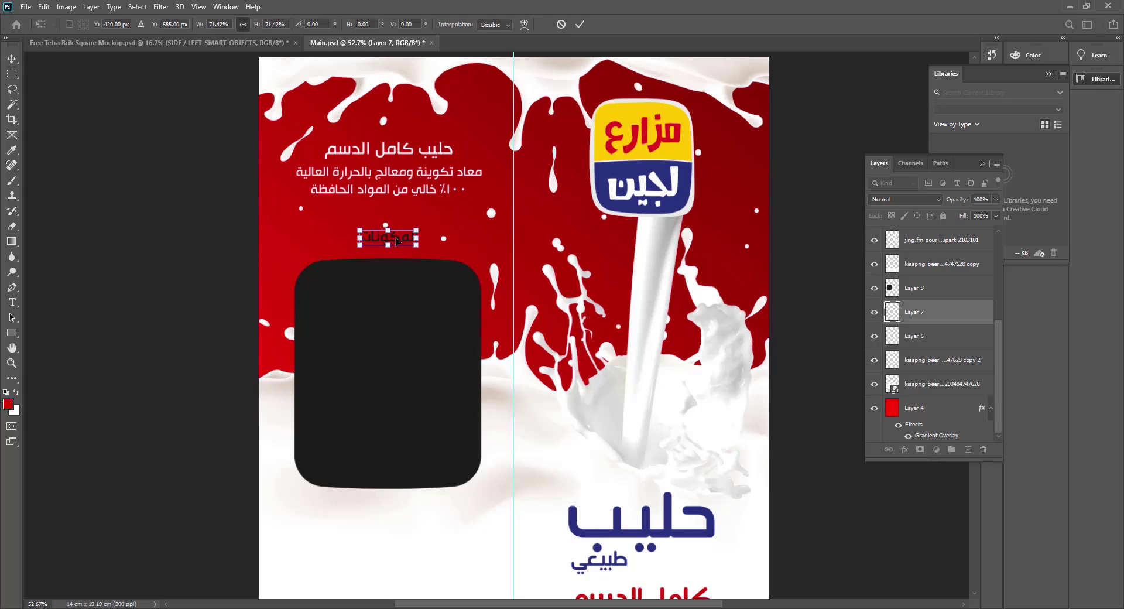
key(Return)
drag(397, 240, 401, 250)
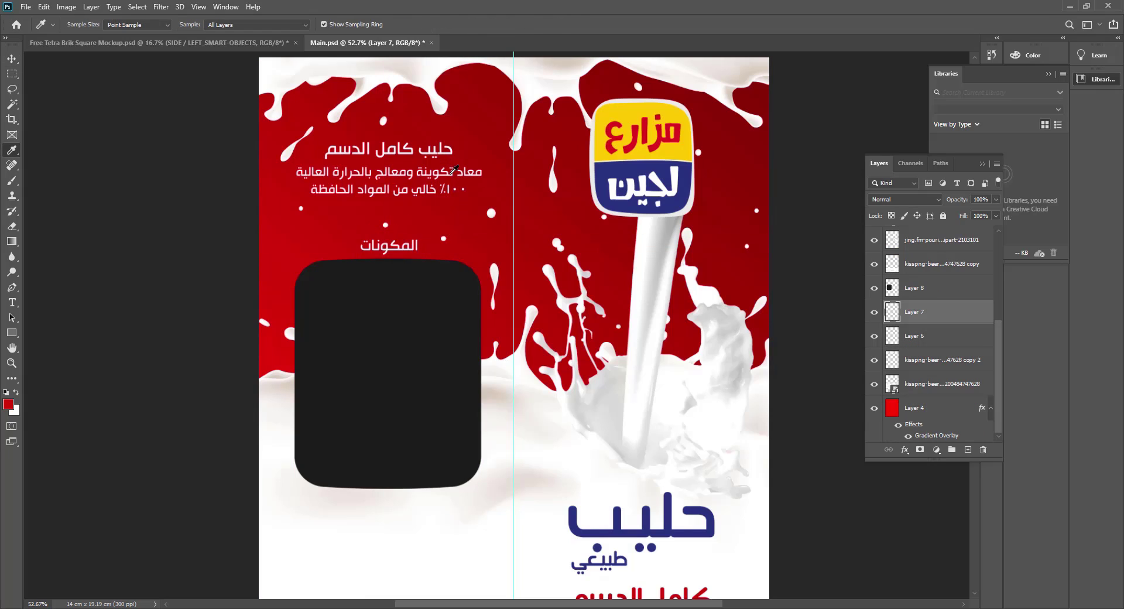
key(ctrl+t)
key(Return)
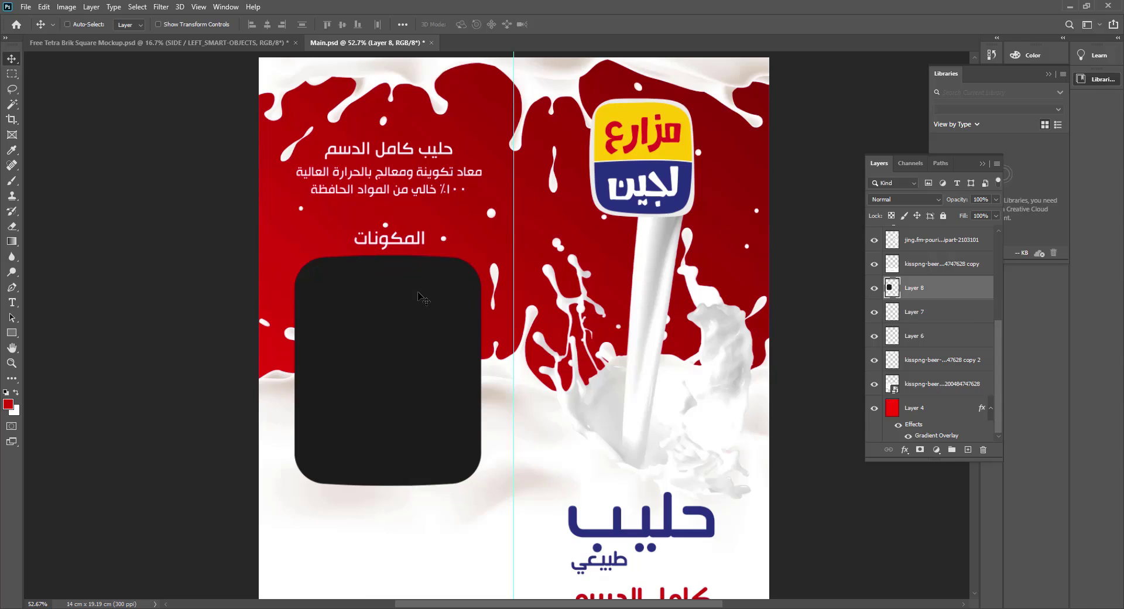
Copy the white ingredients paragraph from Illustrator, paste it into the Photoshop label and scale it to fit inside the rounded black panel.
key(alt+Tab)
key(ctrl+c)
key(alt+Tab)
key(ctrl+v)
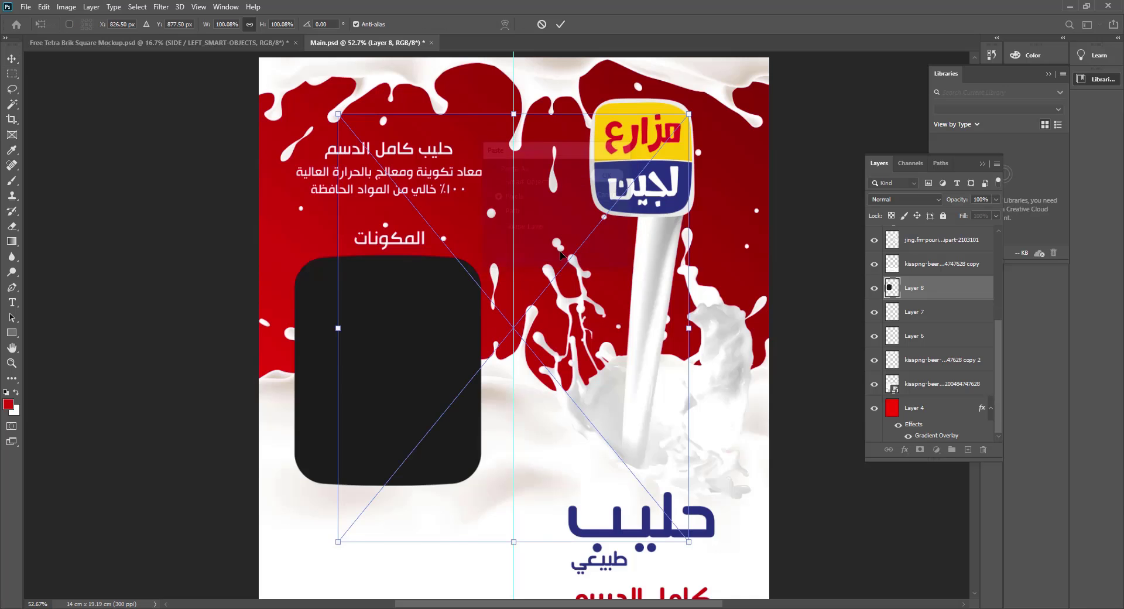
drag(562, 249, 401, 328)
drag(445, 452, 472, 467)
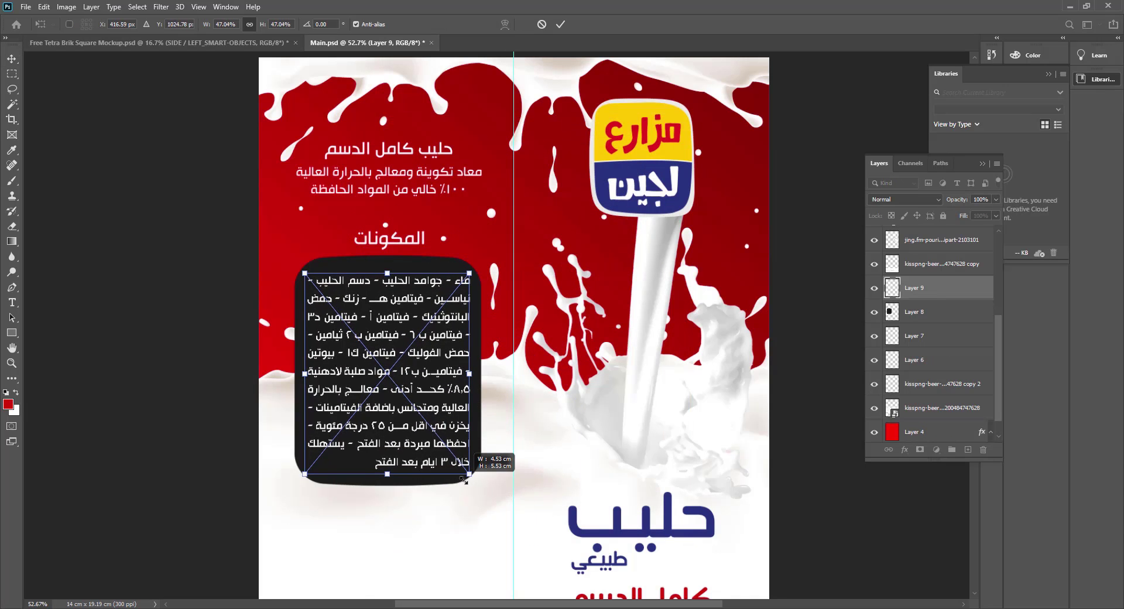
key(Return)
Recolor the rounded ingredients panel with the navy blue sampled from the "حليب" text and save the label.
key(alt+bracketleft)
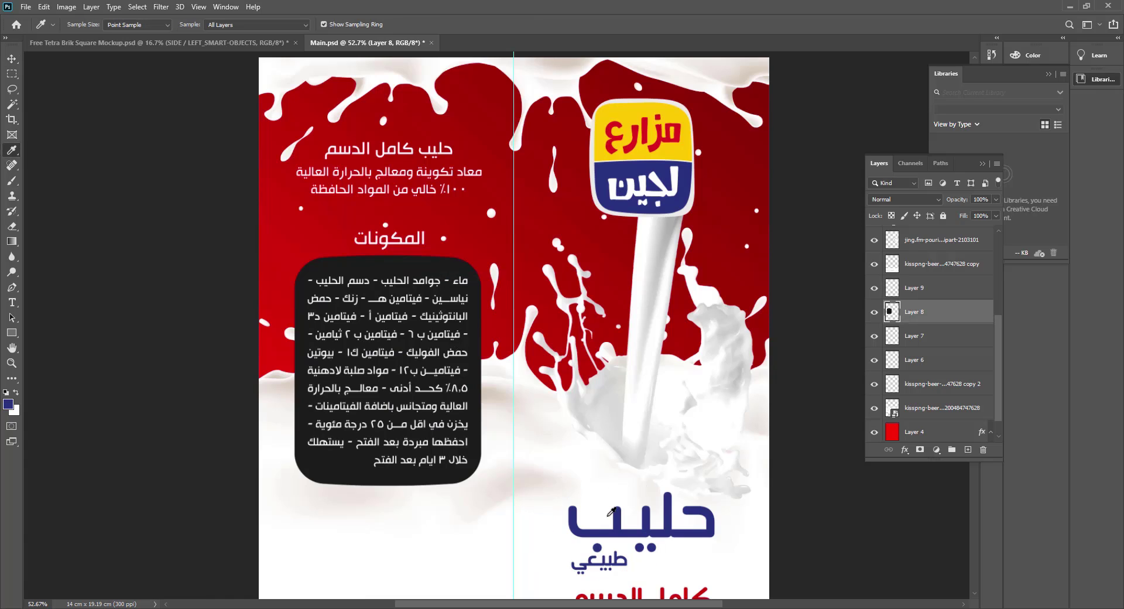
key(alt+Delete)
key(ctrl+z)
key(alt+shift+Delete)
key(v)
drag(493, 542, 493, 460)
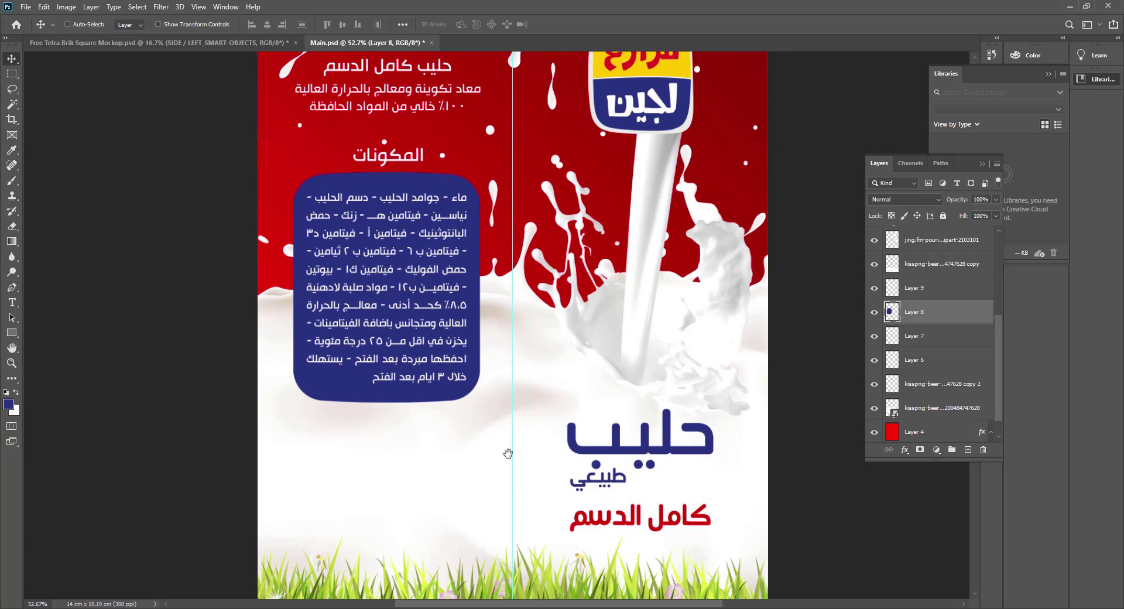
key(ctrl+s)
key(alt+Tab)
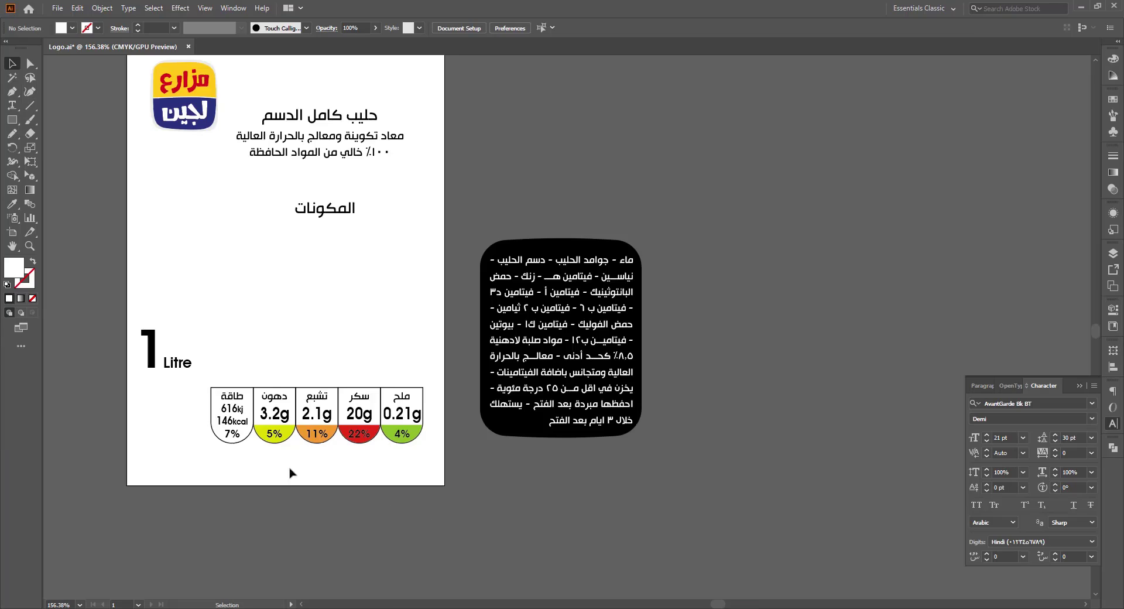
drag(359, 292, 387, 388)
click(359, 250)
click(260, 216)
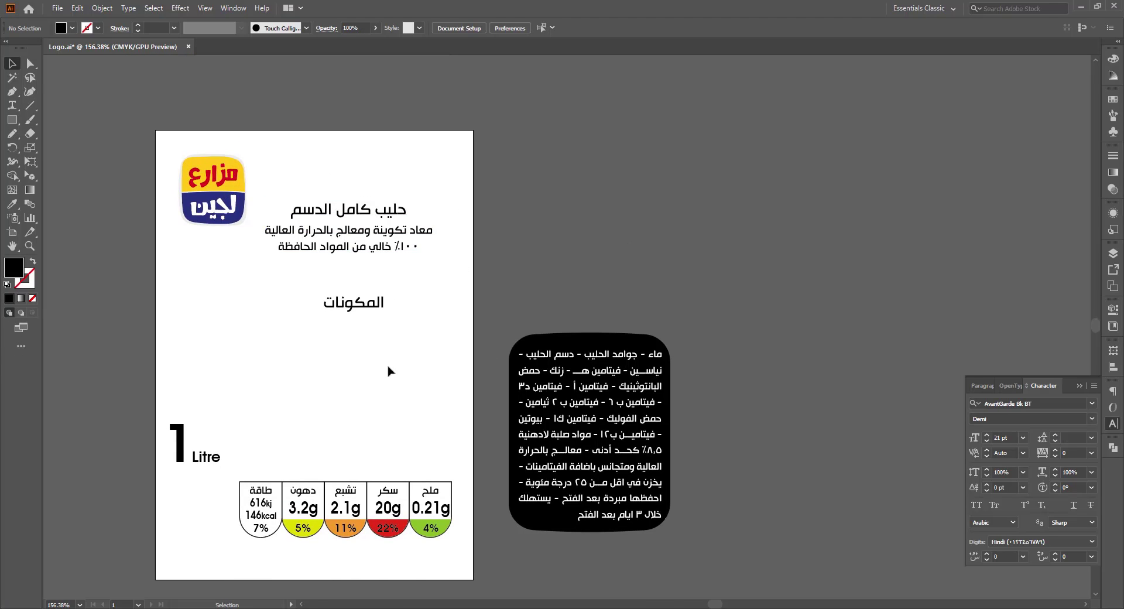
Place the 1200px-EAN13.svg barcode from the Milk Pack Design folder into the label, sized and centered below the blue ingredients panel.
click(557, 608)
click(545, 608)
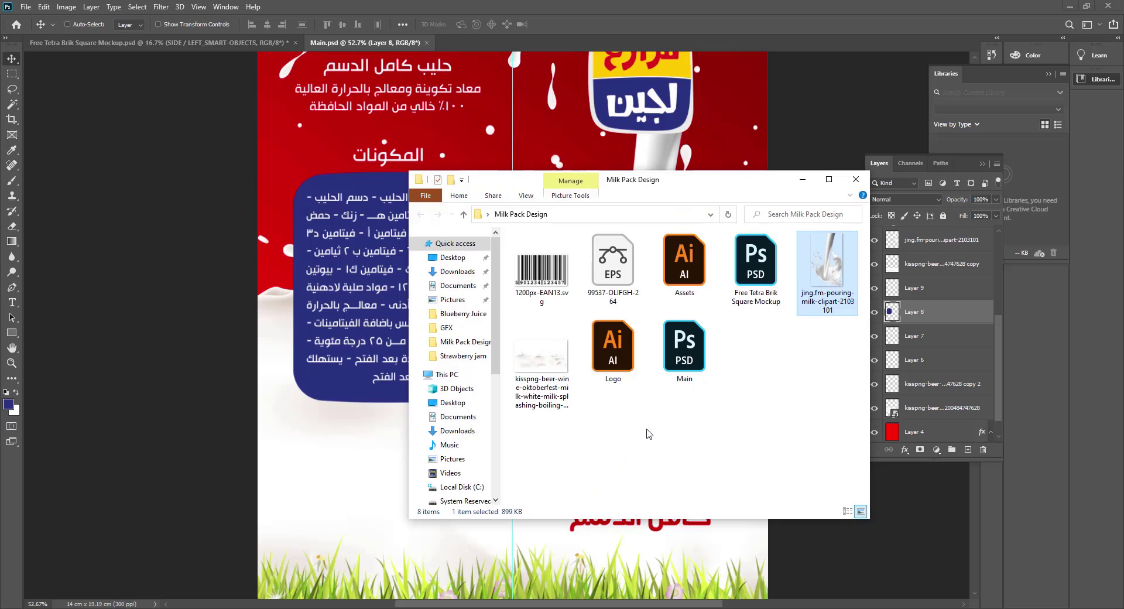
click(648, 434)
drag(540, 267, 381, 410)
drag(768, 171, 330, 436)
drag(322, 460, 439, 462)
key(Return)
key(ctrl+t)
key(Return)
drag(410, 501, 406, 495)
Shift the ingredients paragraph and its blue panel slightly down toward the barcode.
ctrl+right_click(442, 396)
click(449, 403)
ctrl+right_click(460, 383)
click(468, 388)
drag(467, 390, 468, 413)
ctrl+right_click(462, 382)
click(467, 388)
Move the "المكونات" heading and the product description above it slightly down to even out the spacing.
ctrl+click(391, 164)
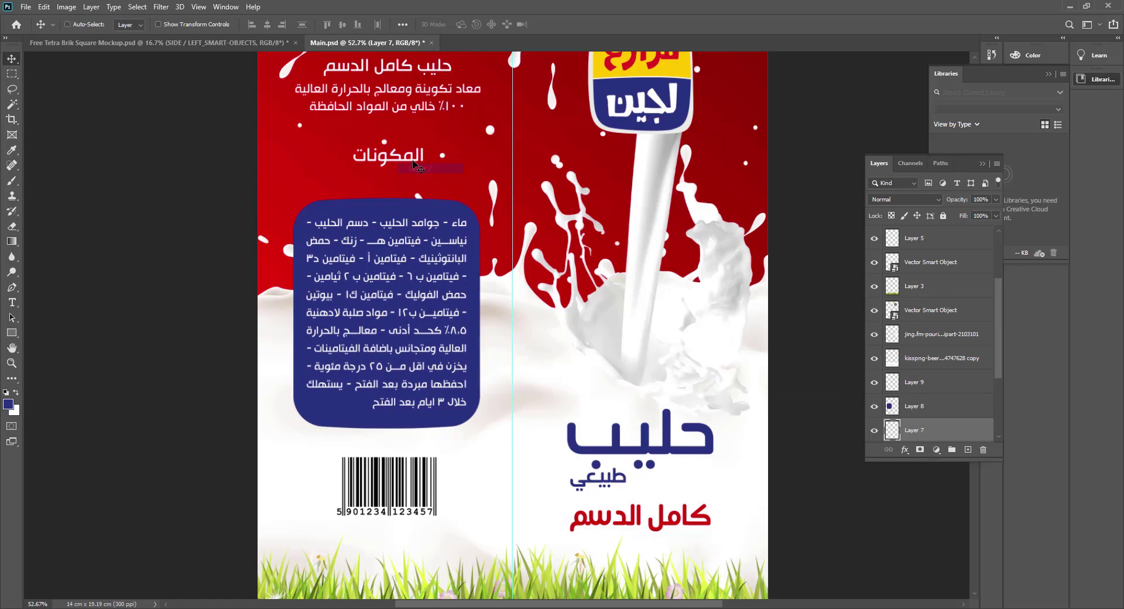
ctrl+right_click(428, 111)
click(435, 116)
drag(434, 116, 429, 253)
Enlarge the brand logo slightly and lower it a little above the milk pour.
drag(644, 192, 472, 199)
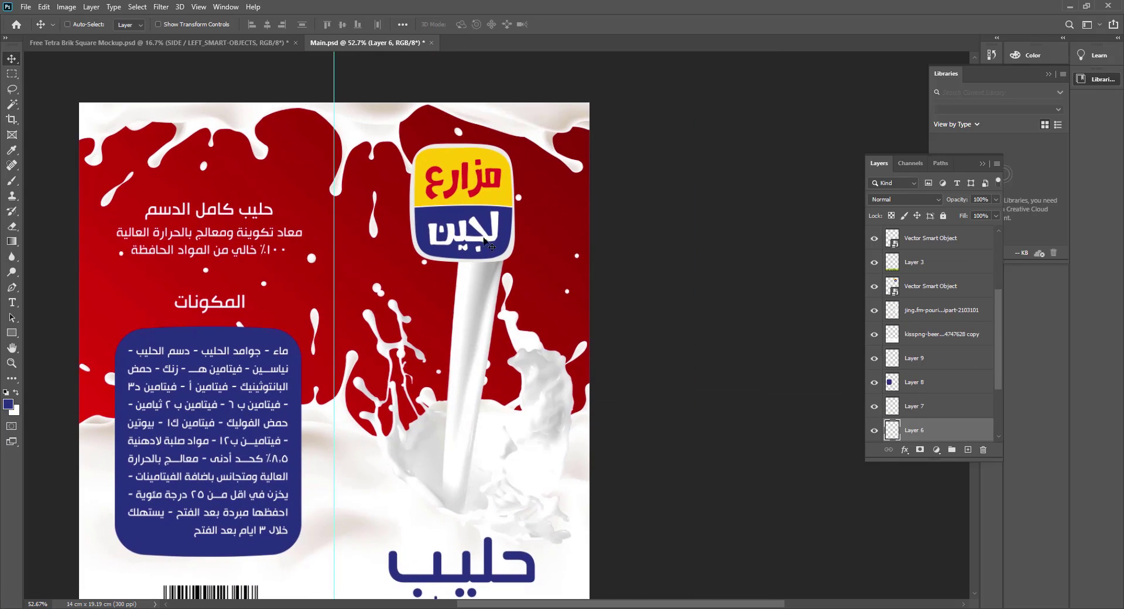
ctrl+right_click(473, 199)
click(480, 205)
key(ctrl+t)
drag(516, 145, 517, 142)
drag(486, 184, 485, 189)
key(Return)
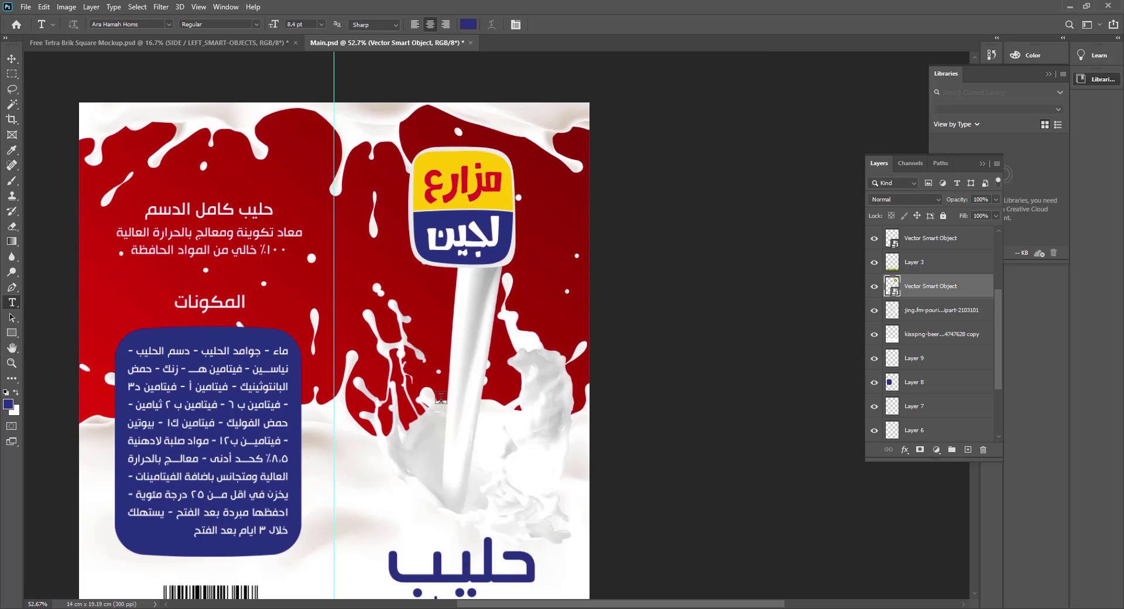
Duplicate the "حليب" text over the milk splash and replace its wording with "بدون لبن بودرة" on three lines.
drag(484, 582, 486, 360)
double_click(463, 351)
text(خالي)
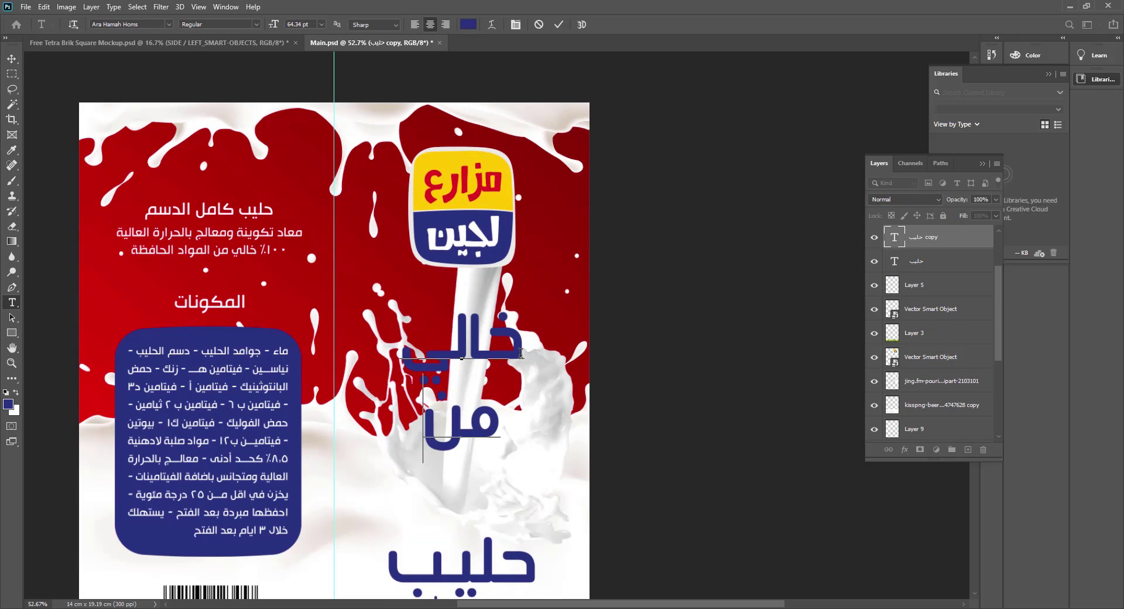
key(ctrl+a)
text(بد)
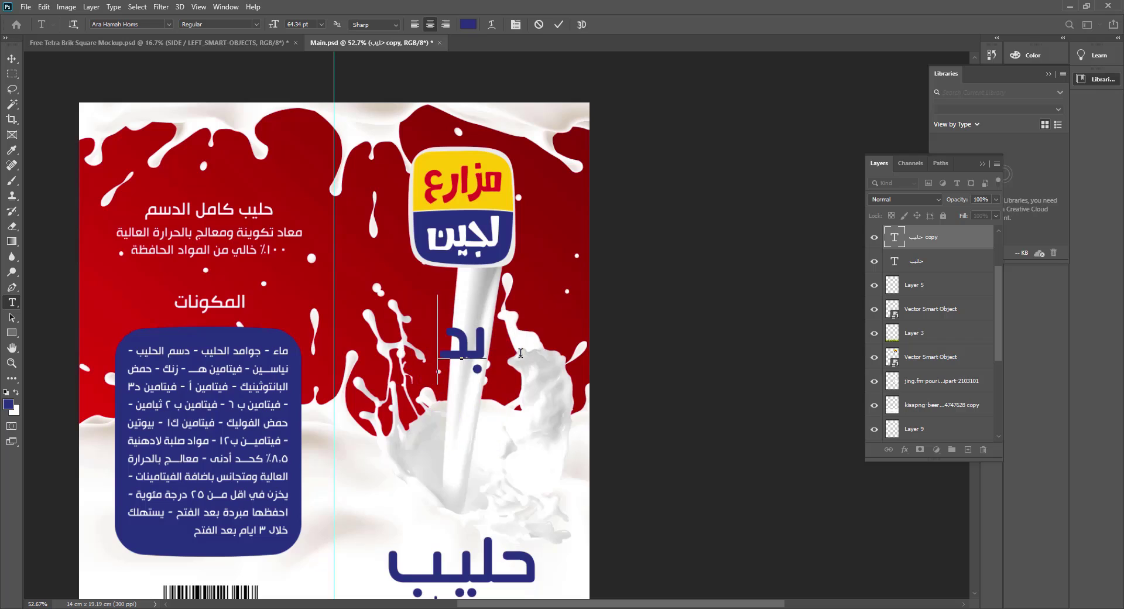
text(ون لبن بودرة)
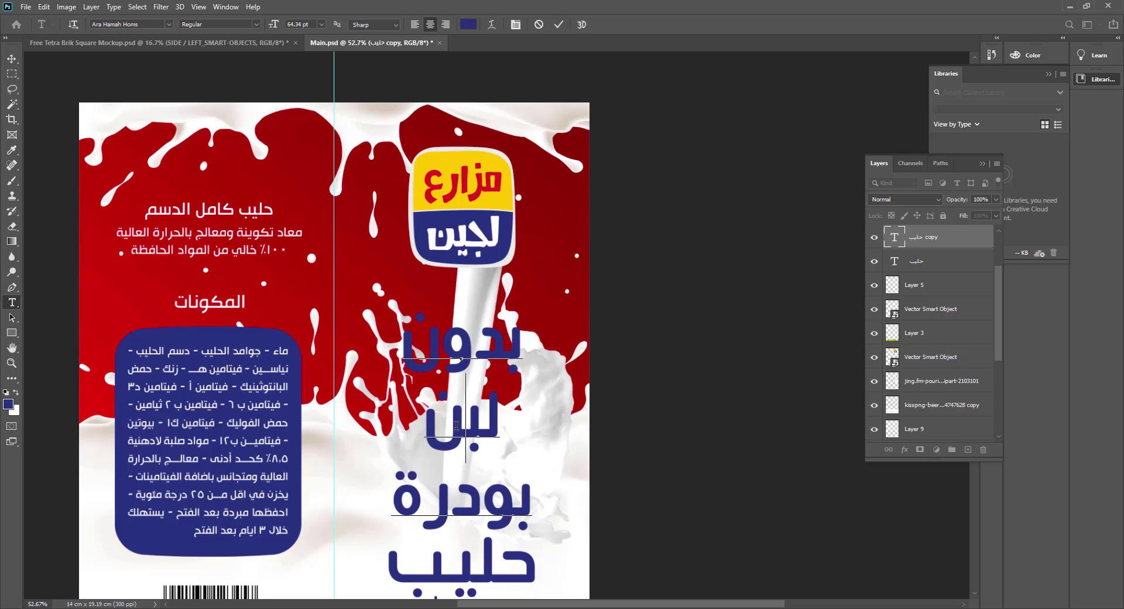
key(ctrl+Return)
Scale the three-line "بدون لبن بودرة" text down to a small block beside the milk pour.
key(ctrl+t)
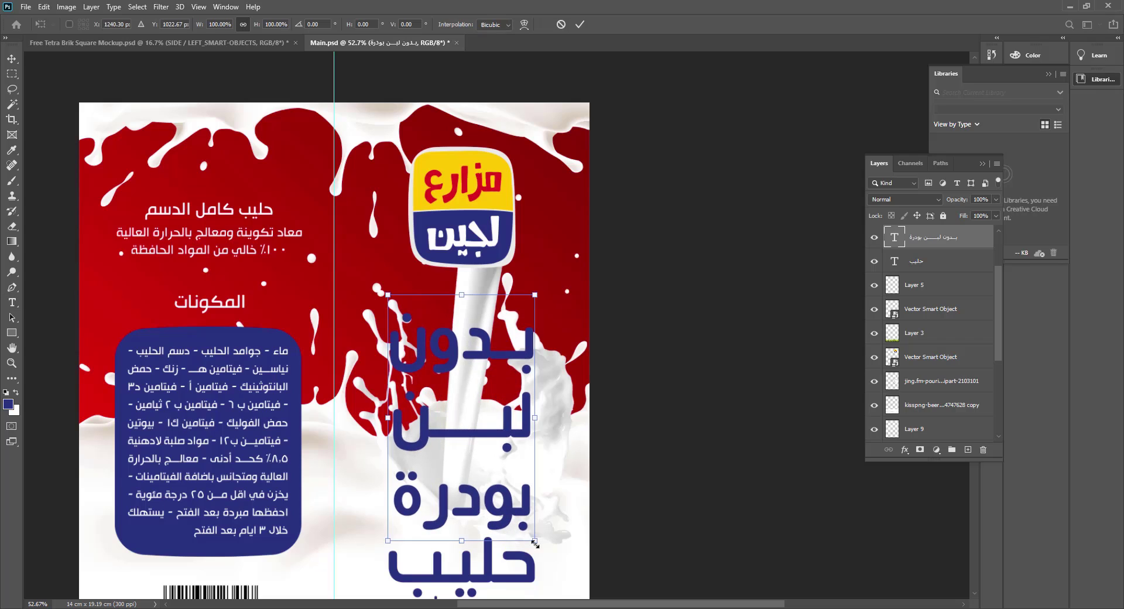
drag(535, 544, 432, 364)
key(Return)
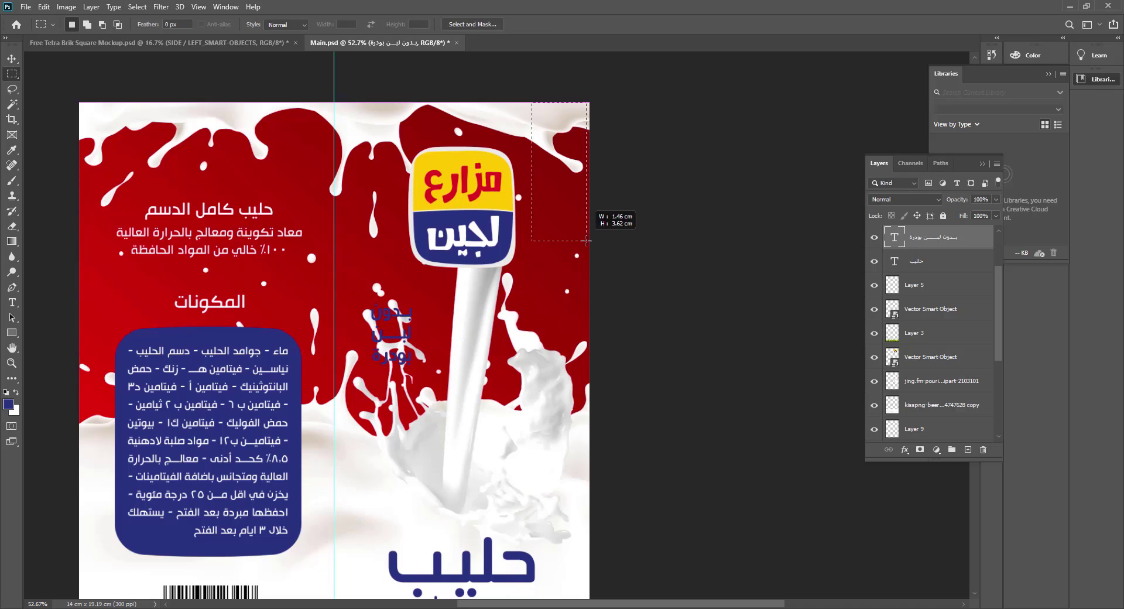
Create a navy blue ribbon with a slanted lower end on a new layer, hanging from the label's top edge right of the logo.
key(ctrl+shift+n)
key(Return)
key(alt+BackSpace)
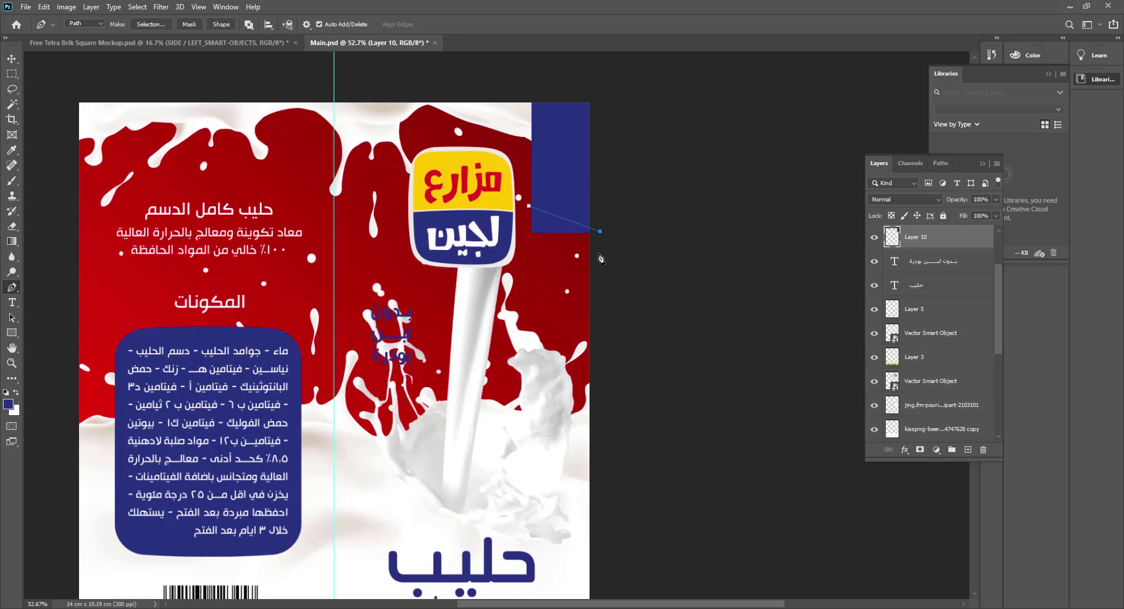
key(v)
key(ctrl+t)
drag(590, 227, 575, 195)
drag(559, 149, 561, 149)
key(Return)
Place the "بدون لبن بودرة" text in white on the navy ribbon and save the label.
right_click(403, 318)
click(433, 324)
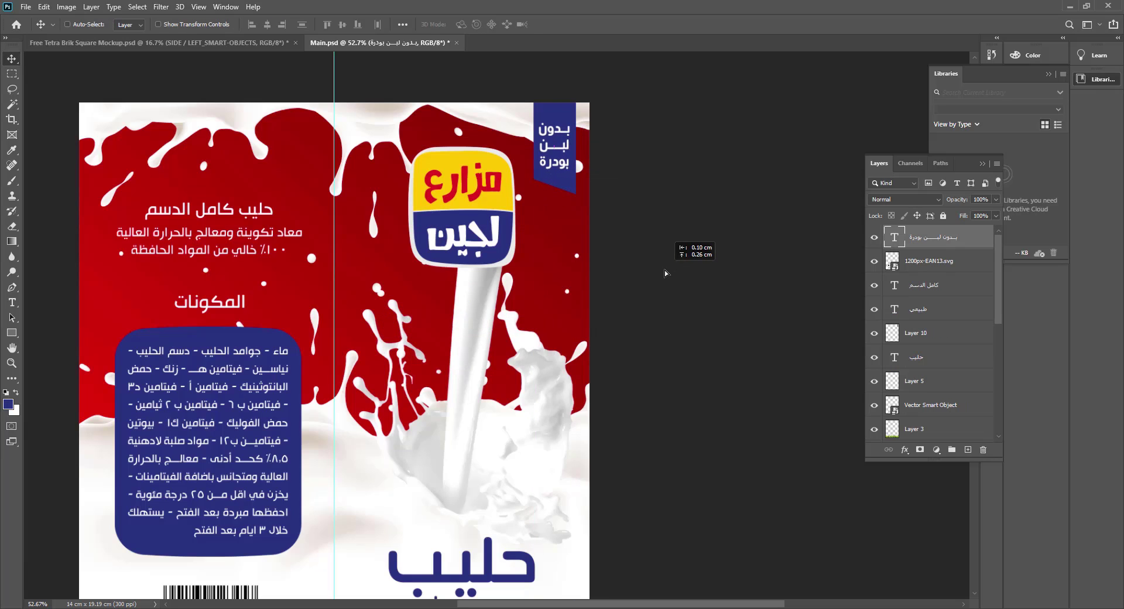
key(z)
key(ctrl+0)
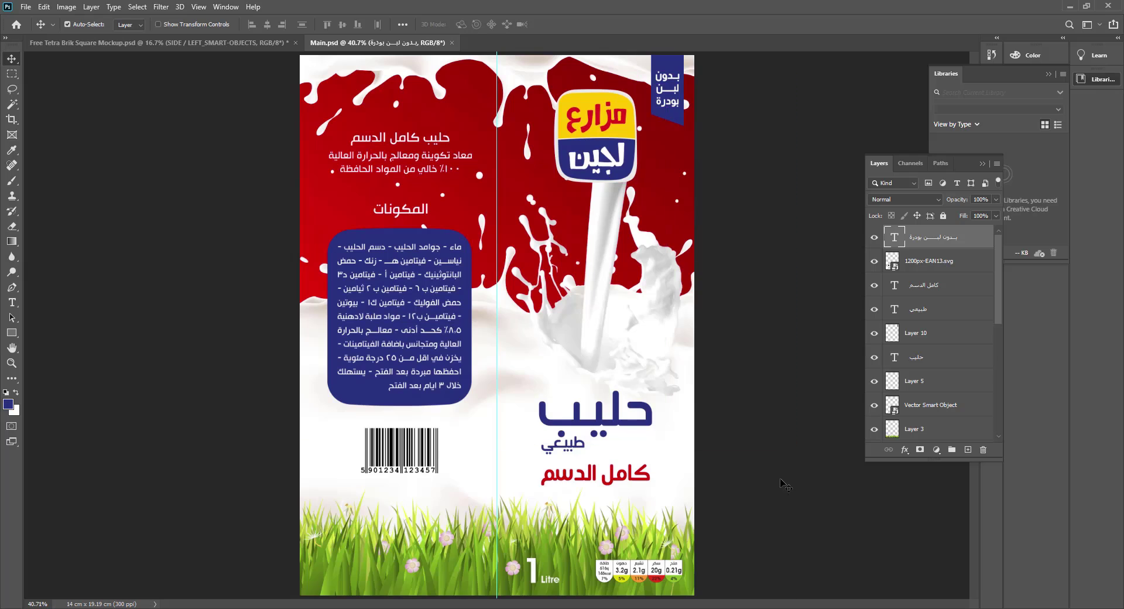
Open the side artwork smart object of the Tetra Brik mockup and place the Main label file in it as a linked file.
click(172, 44)
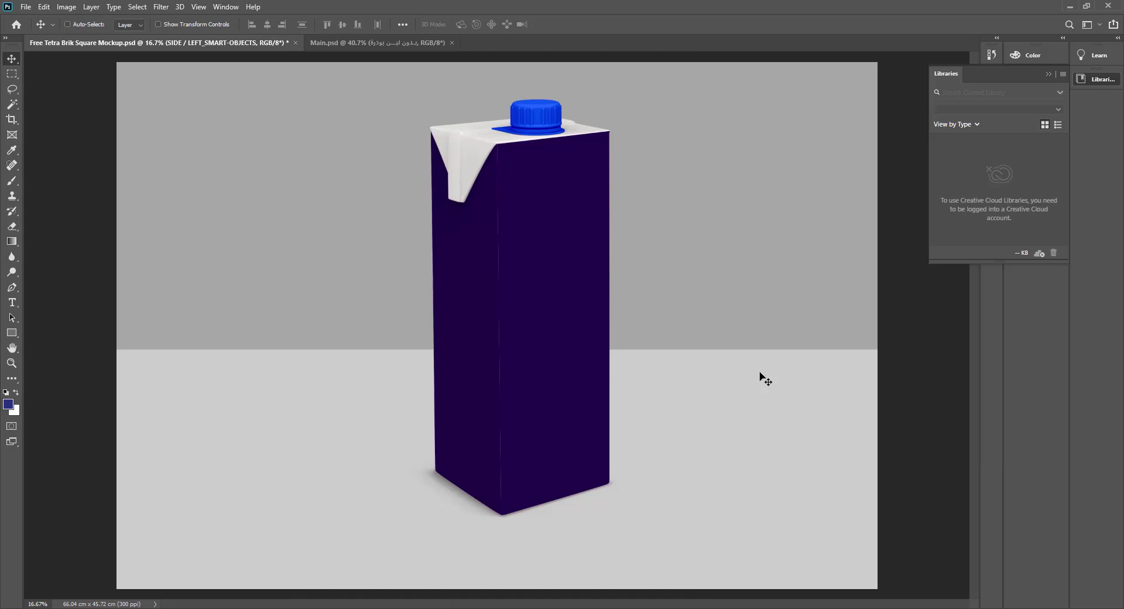
double_click(905, 286)
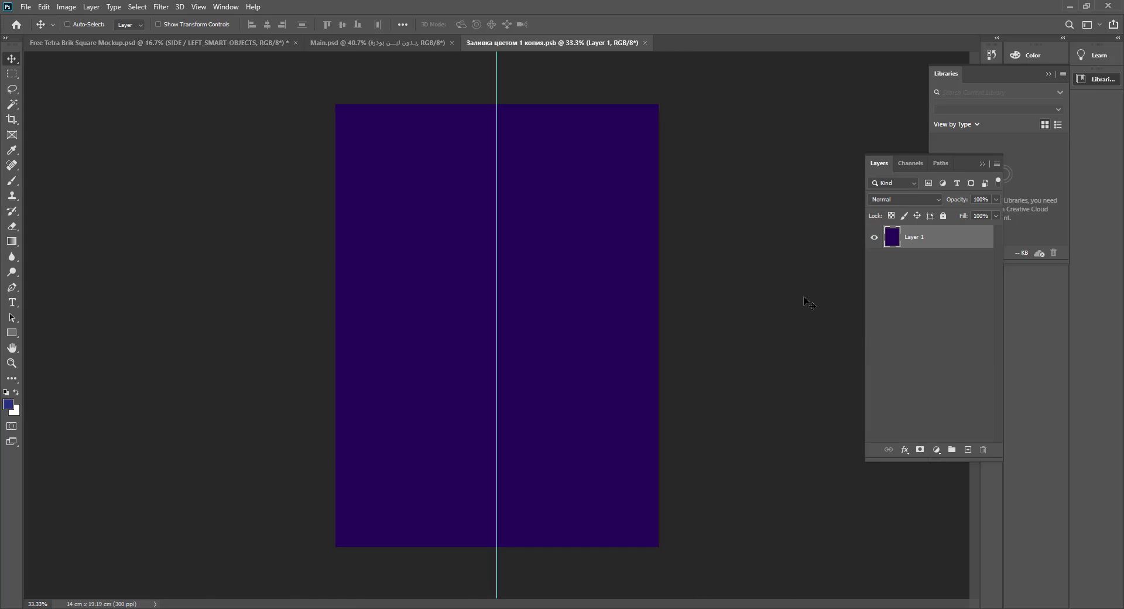
click(26, 7)
click(67, 250)
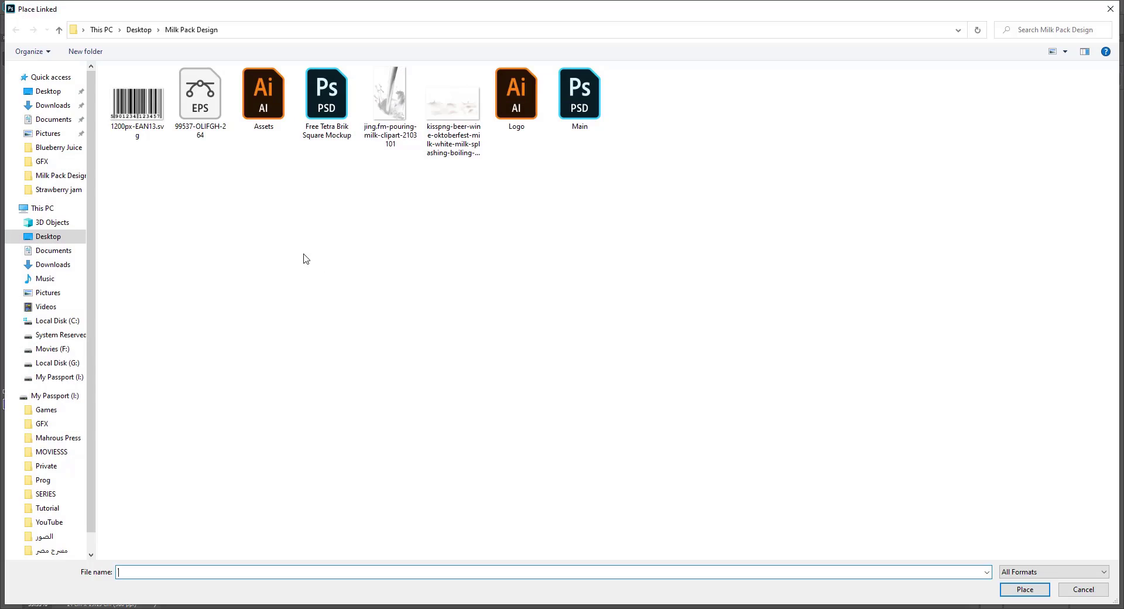
double_click(561, 100)
key(Return)
Delete the purple Layer 1, save the smart object and return to the carton mockup.
click(931, 262)
key(Delete)
key(ctrl+s)
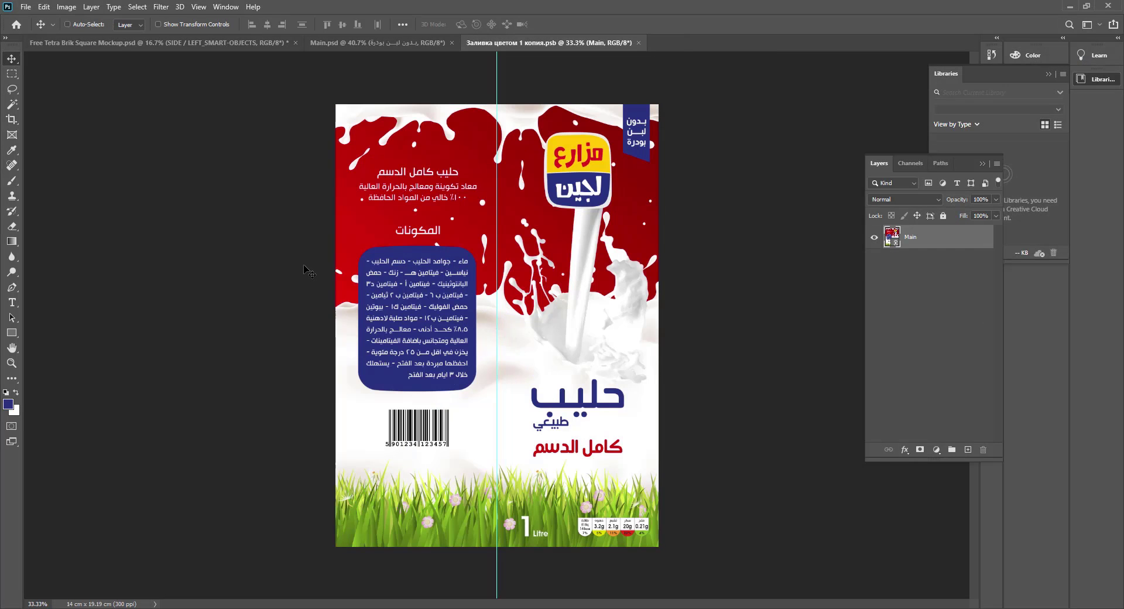
click(236, 44)
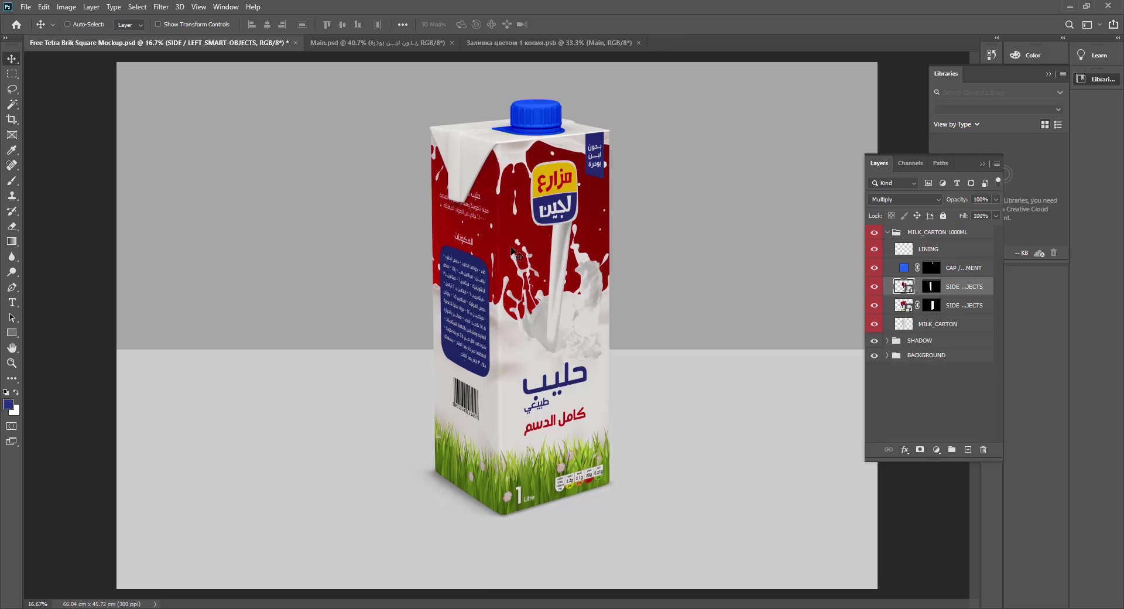
Recolor the carton's cap navy blue and expand the BACKGROUND group down to its BLUE color layers.
click(874, 306)
click(875, 305)
click(903, 324)
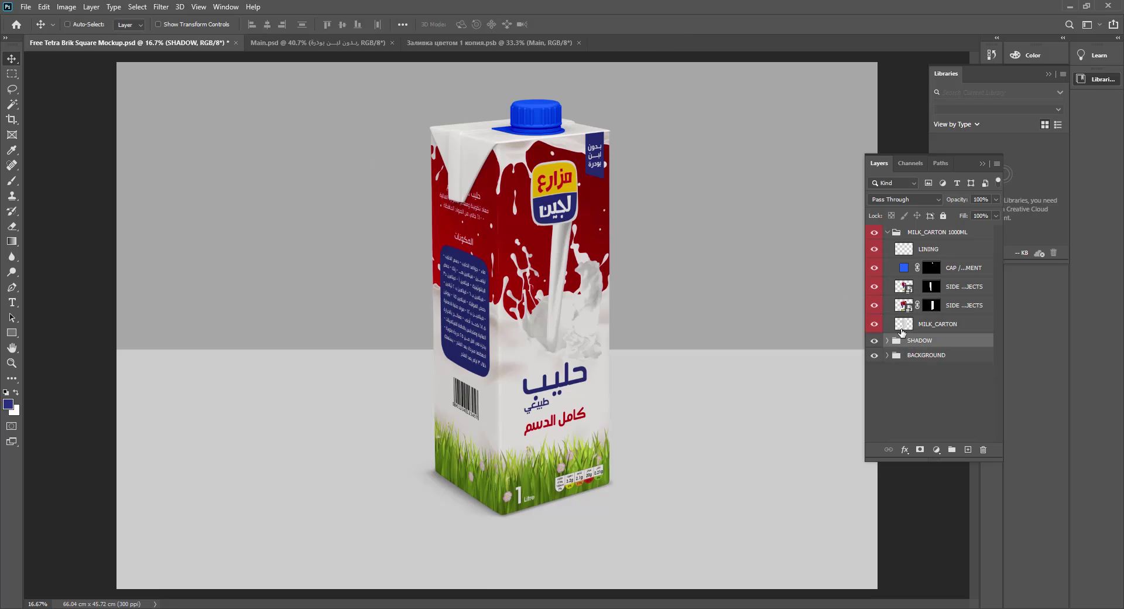
click(885, 357)
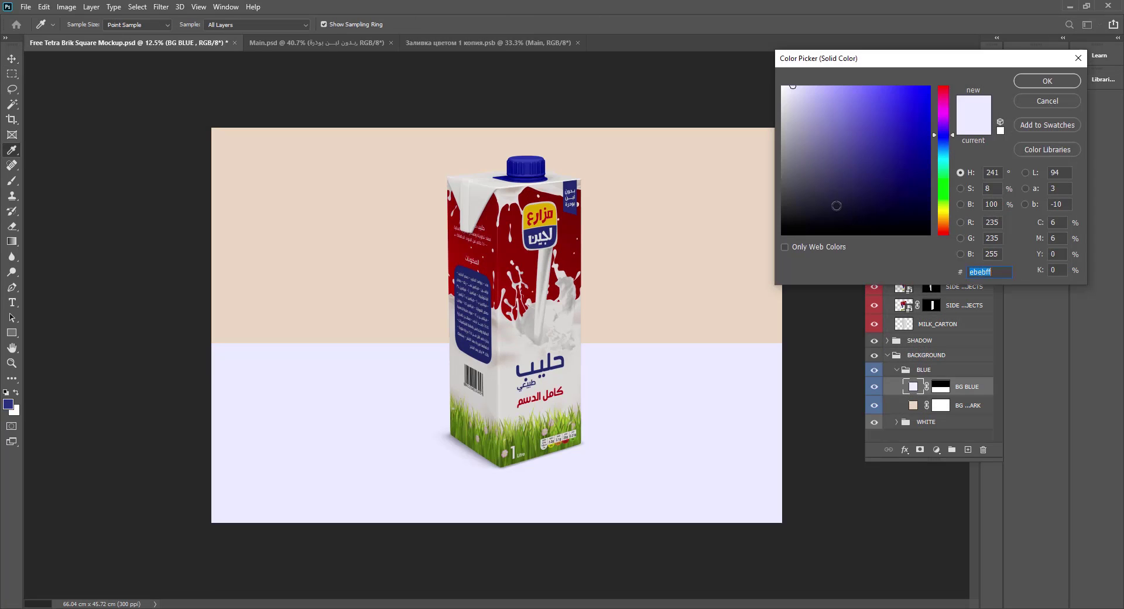
Set the BG BLUE floor color to the dark red 6f030b sampled from the carton.
click(836, 204)
drag(947, 222, 947, 232)
drag(832, 216, 870, 206)
click(577, 247)
click(1047, 82)
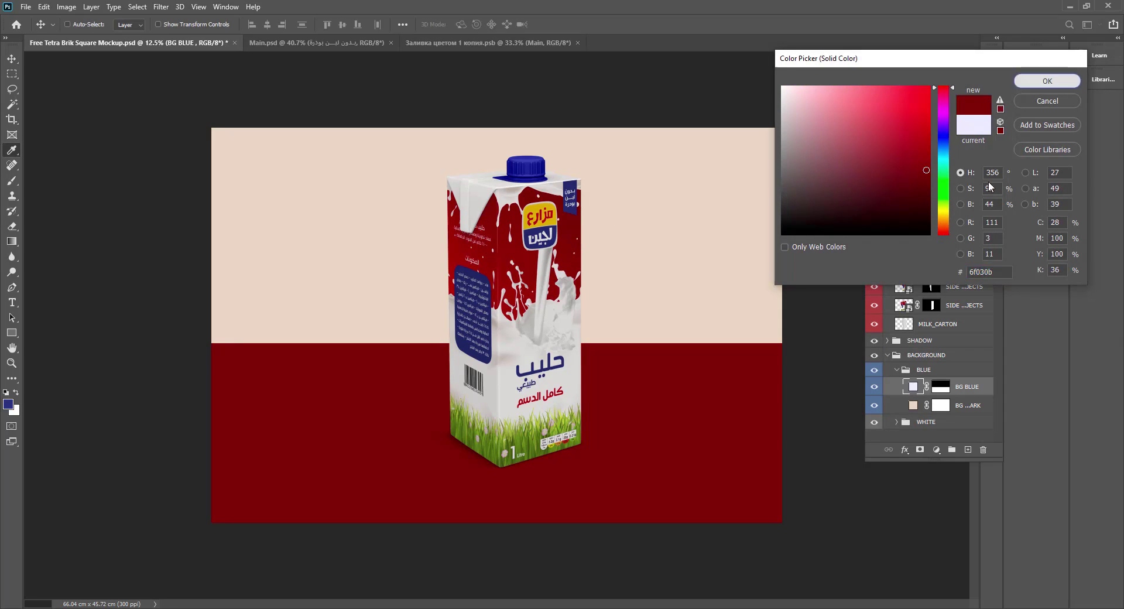
Change the BG BLUE DARK wall color behind the carton to a dark maroon matching the red floor.
double_click(914, 405)
click(664, 375)
drag(916, 140, 913, 92)
click(1046, 82)
Recolor the BG BLUE floor a strong blue and the BG BLUE DARK wall a lighter blue based on the floor color.
double_click(914, 387)
click(1041, 81)
double_click(914, 405)
click(732, 377)
click(943, 107)
click(735, 374)
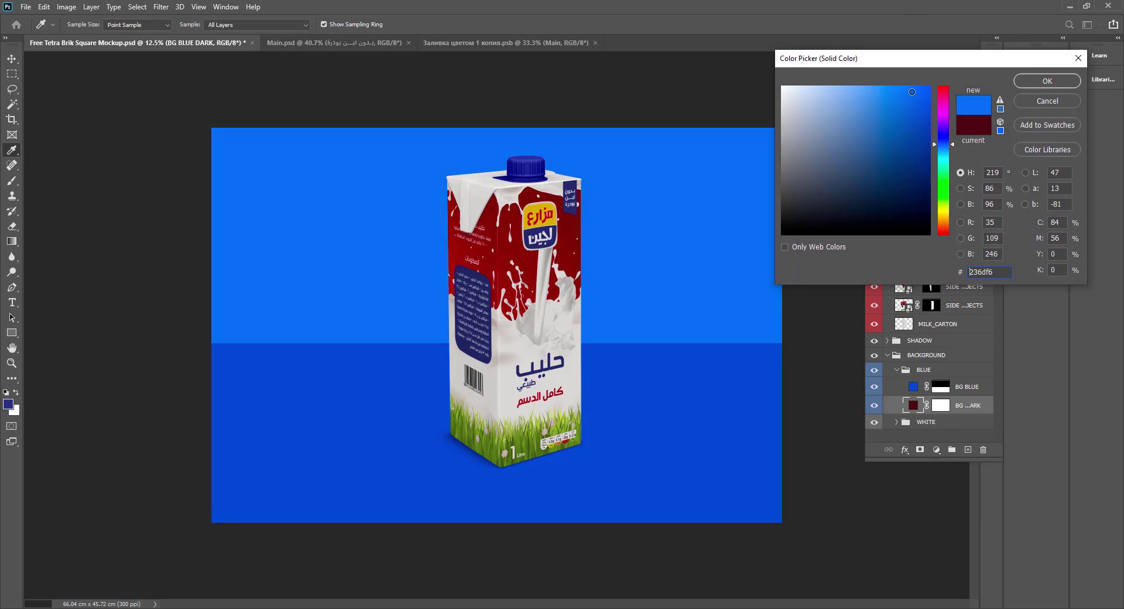
click(1047, 81)
Show the finished carton mockup in full-screen mode, fitted to the screen.
key(f)
key(f)
key(ctrl+0)
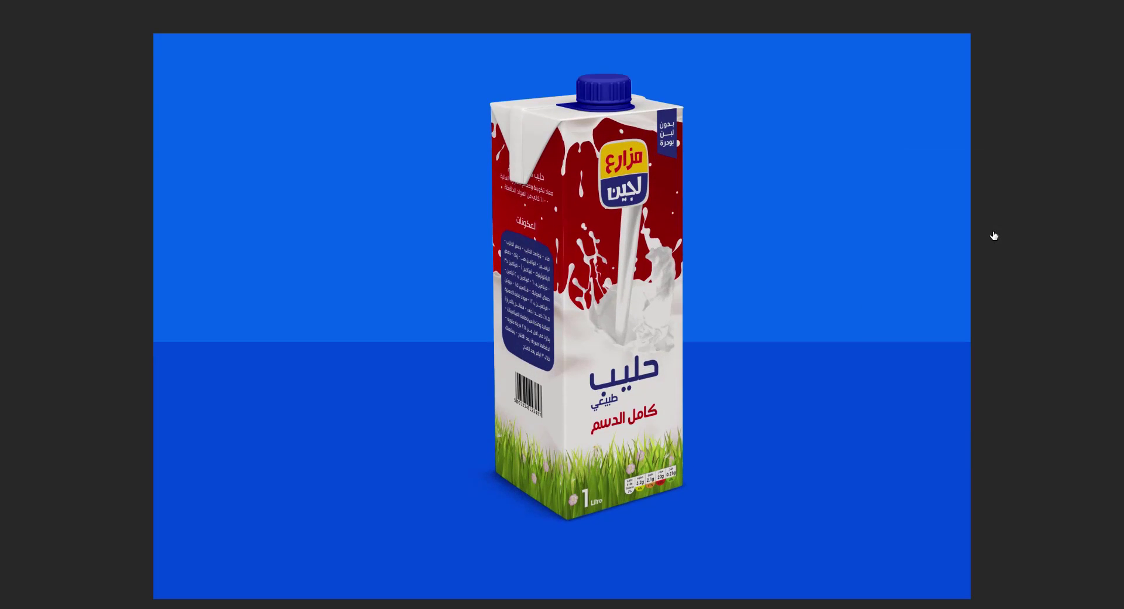